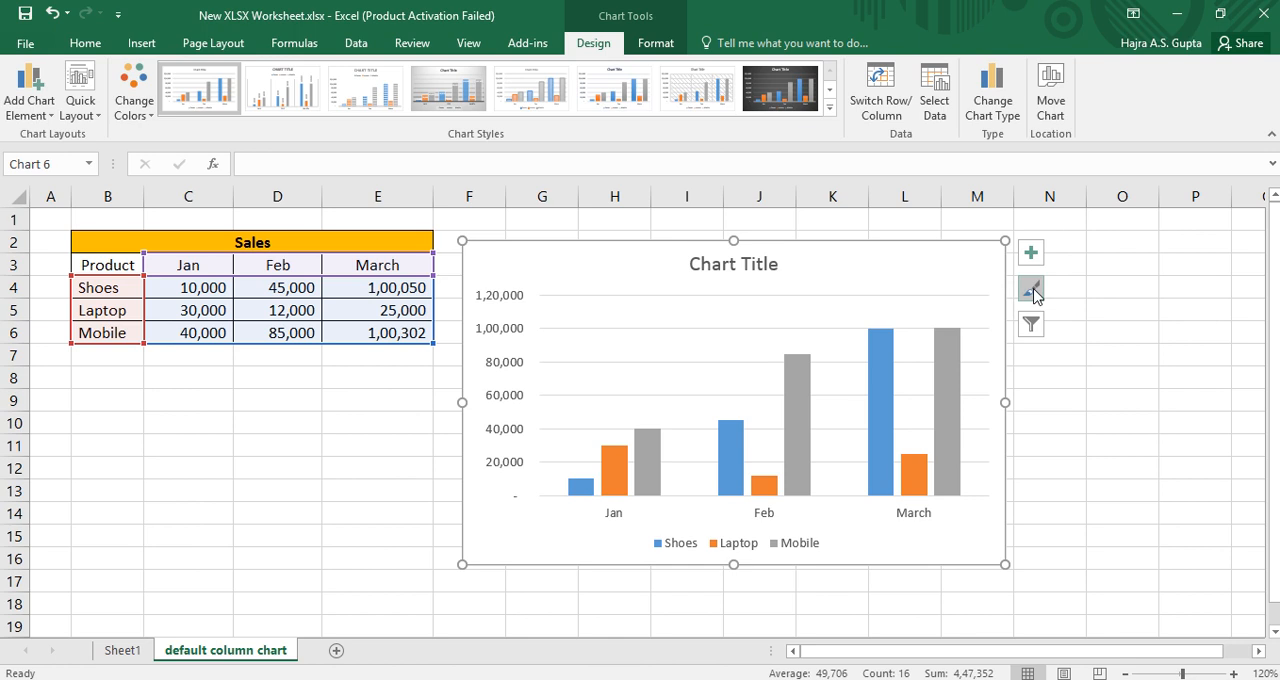
Step: Move the column chart slightly toward the sales table and apply chart Style 2 to it
{"action": "mouse_move", "coordinate": [960, 266]}
{"action": "left_mouse_down"}
{"action": "mouse_move", "coordinate": [872, 264]}
{"action": "mouse_move", "coordinate": [920, 262]}
{"action": "left_mouse_up"}
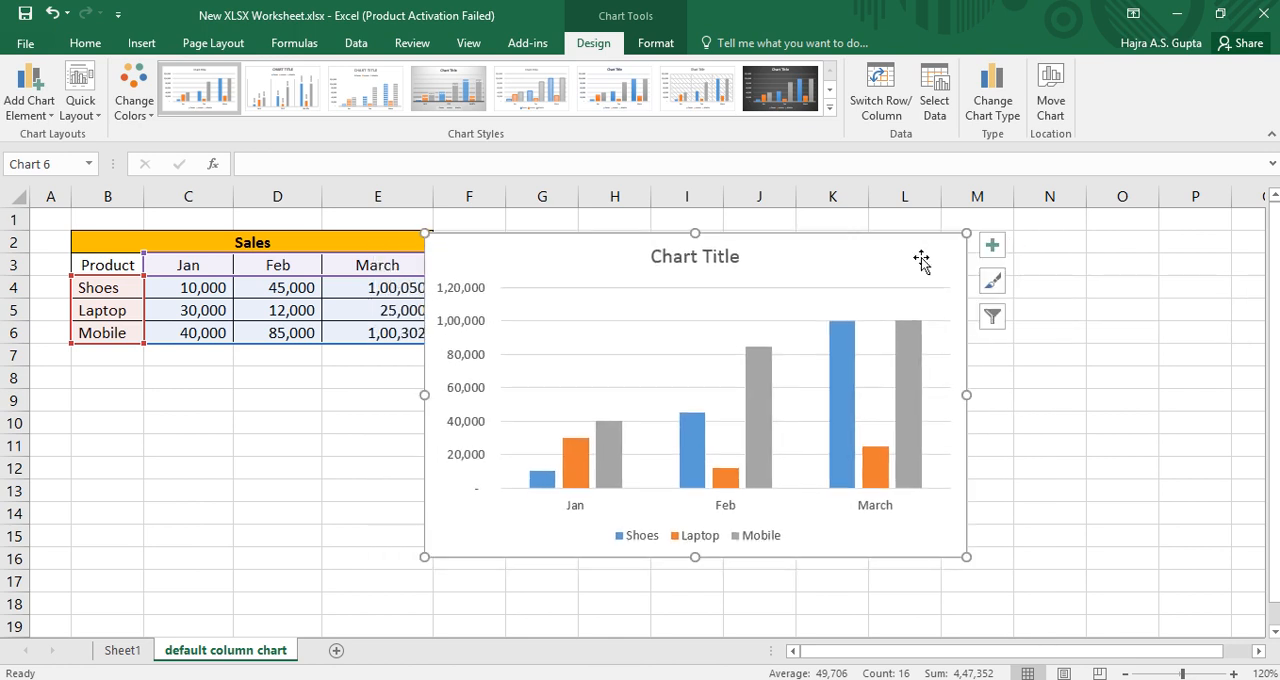
{"action": "left_click", "coordinate": [990, 284]}
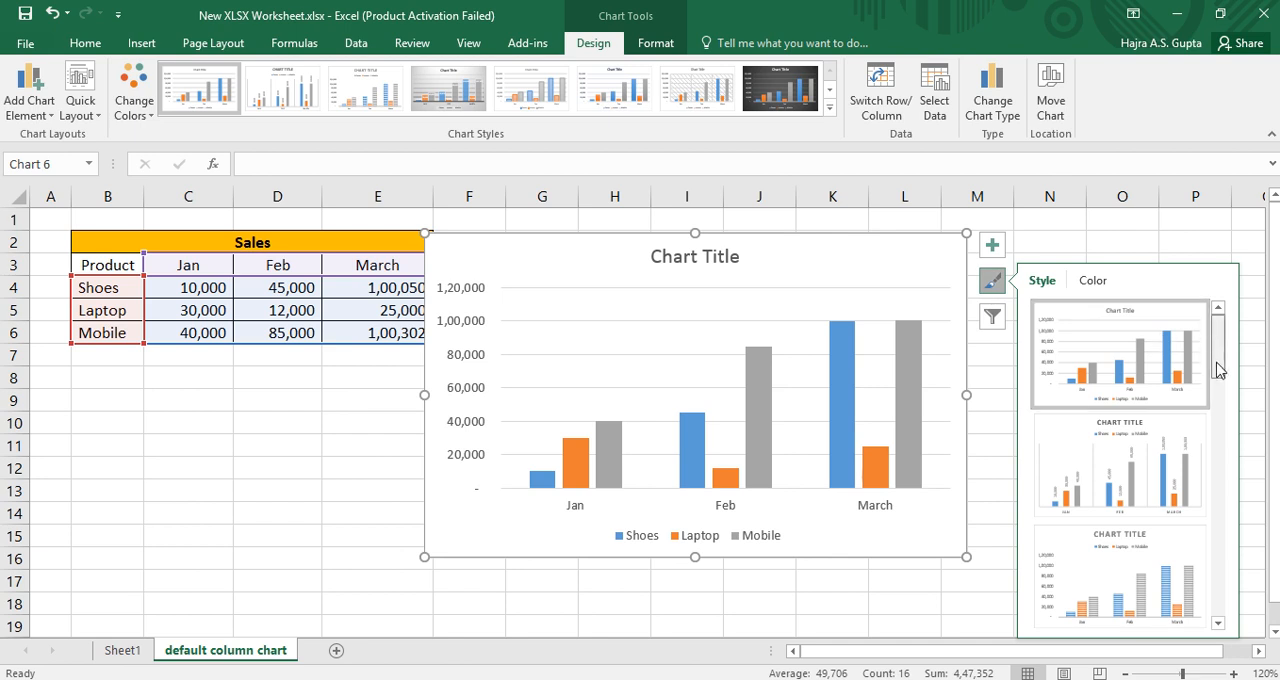
{"action": "left_click_drag", "start_coordinate": [1219, 370], "coordinate": [1219, 338]}
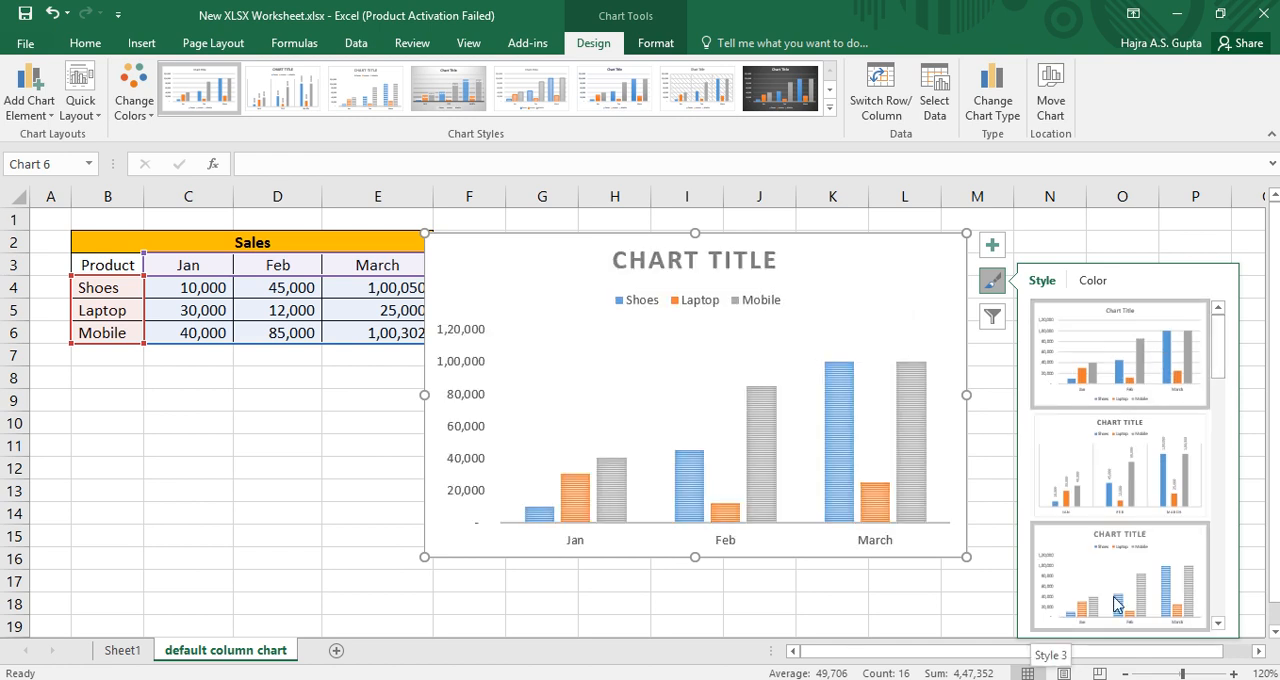
{"action": "left_click", "coordinate": [1170, 463]}
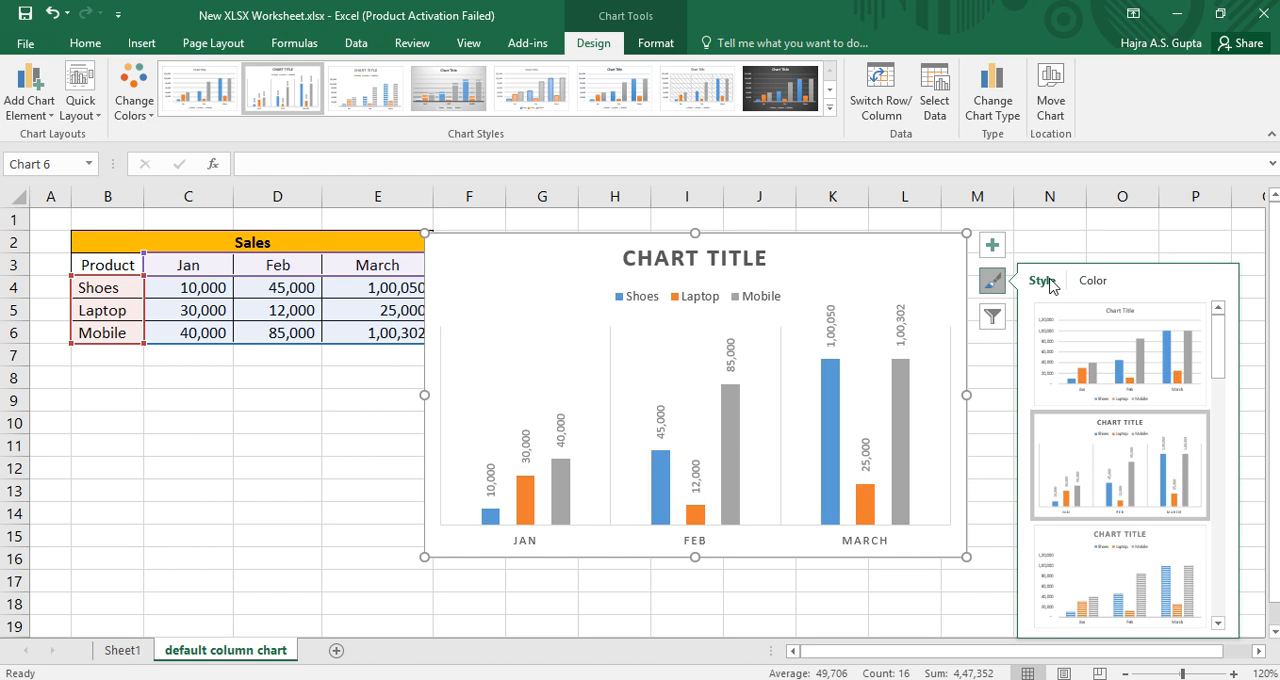
Step: Recolour the chart with the colorful palette Color 3, starting with orange, yellow and green
{"action": "left_click", "coordinate": [1093, 282]}
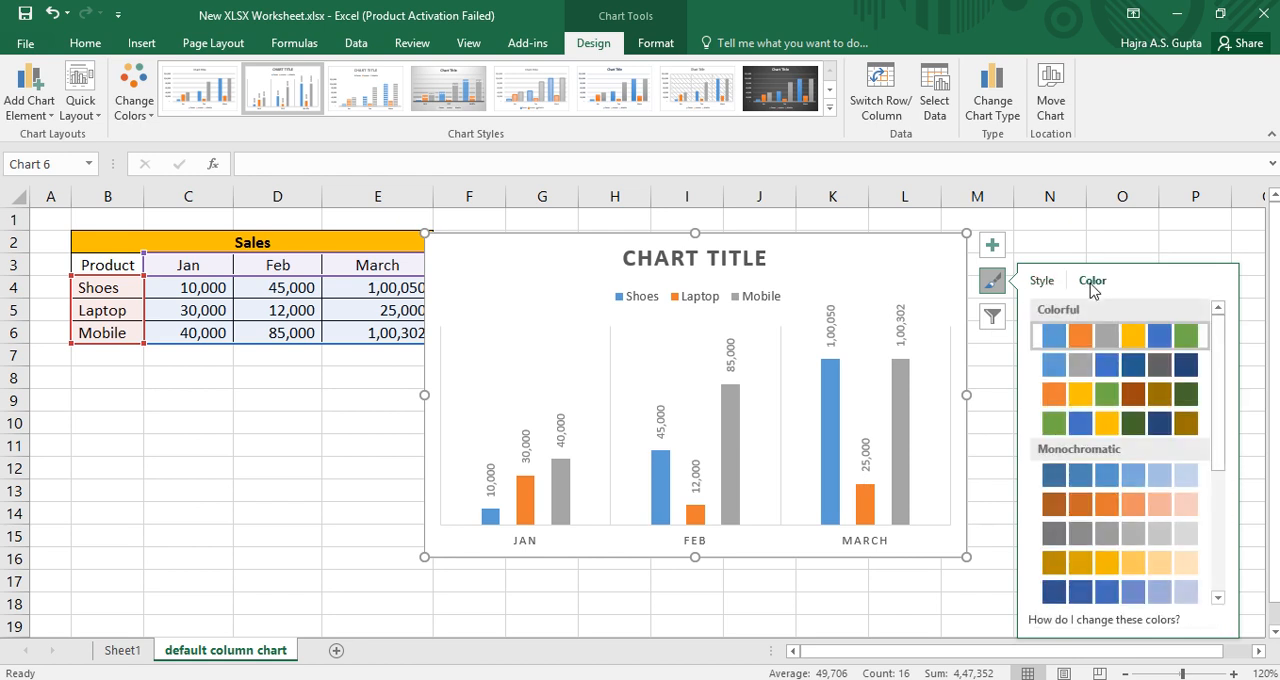
{"action": "mouse_move", "coordinate": [1218, 380]}
{"action": "left_mouse_down"}
{"action": "mouse_move", "coordinate": [1213, 535]}
{"action": "mouse_move", "coordinate": [1210, 360]}
{"action": "left_mouse_up"}
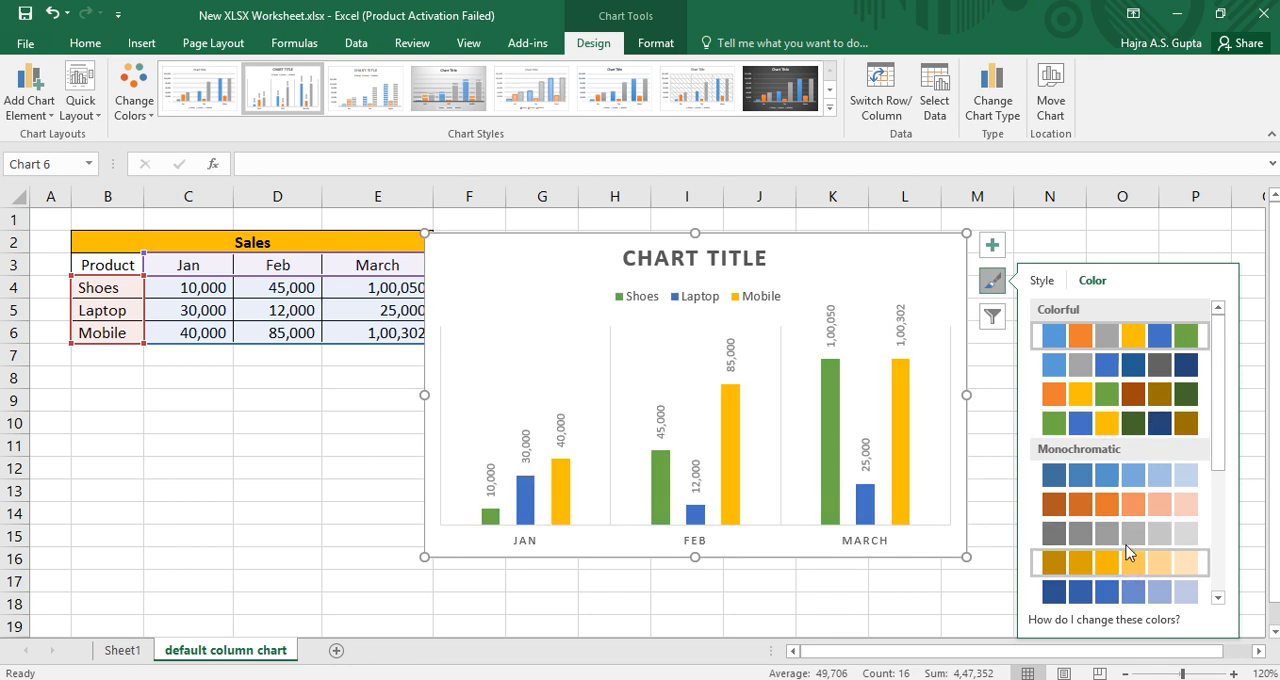
{"action": "left_click", "coordinate": [1145, 403]}
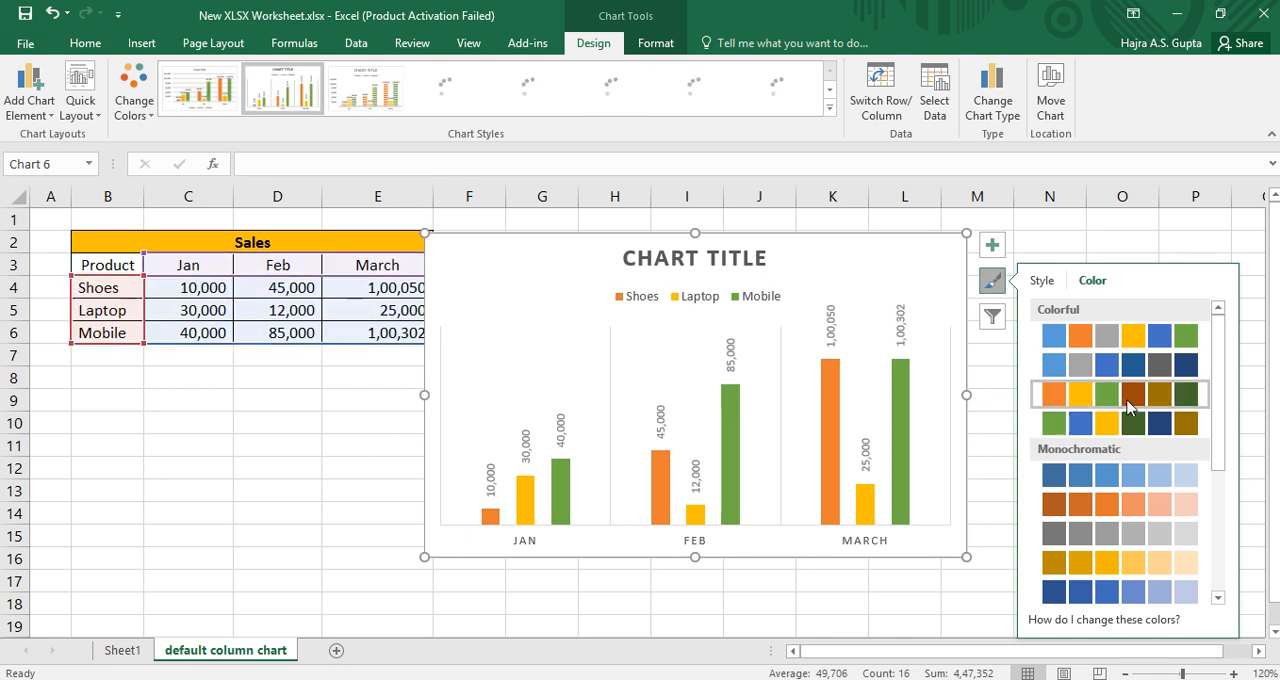
{"action": "left_click", "coordinate": [991, 285]}
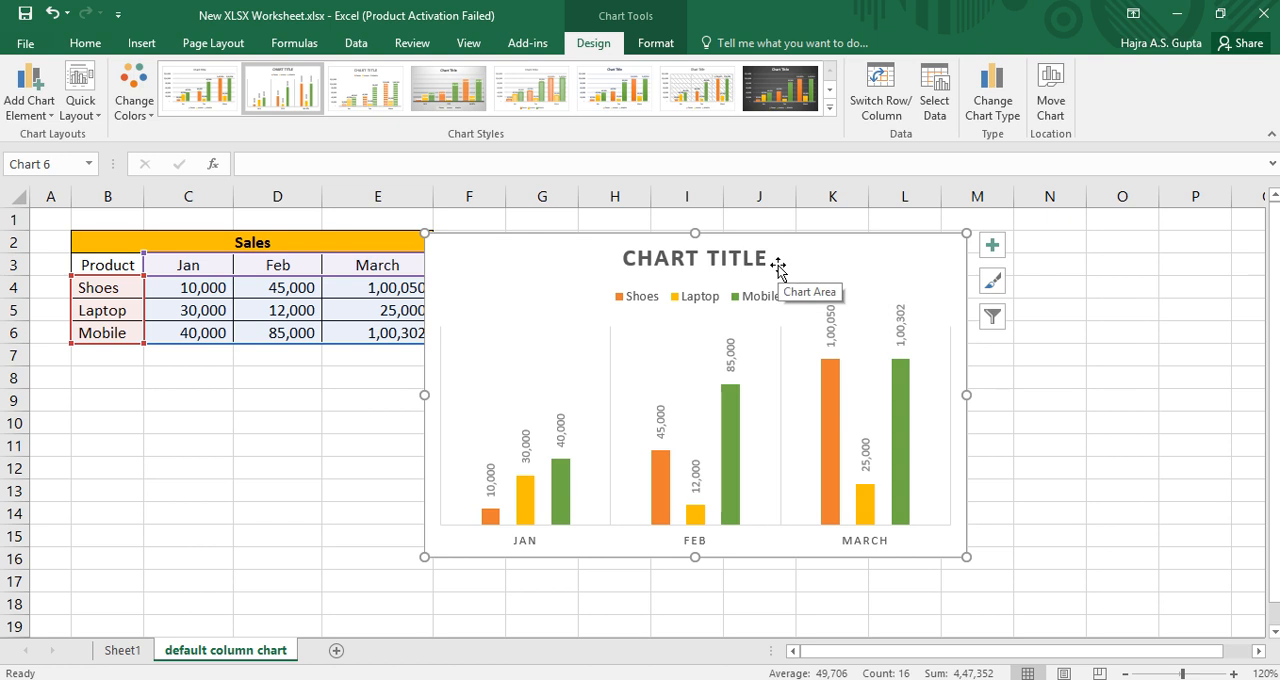
Step: Add axis titles to both axes of the chart
{"action": "left_click", "coordinate": [992, 248]}
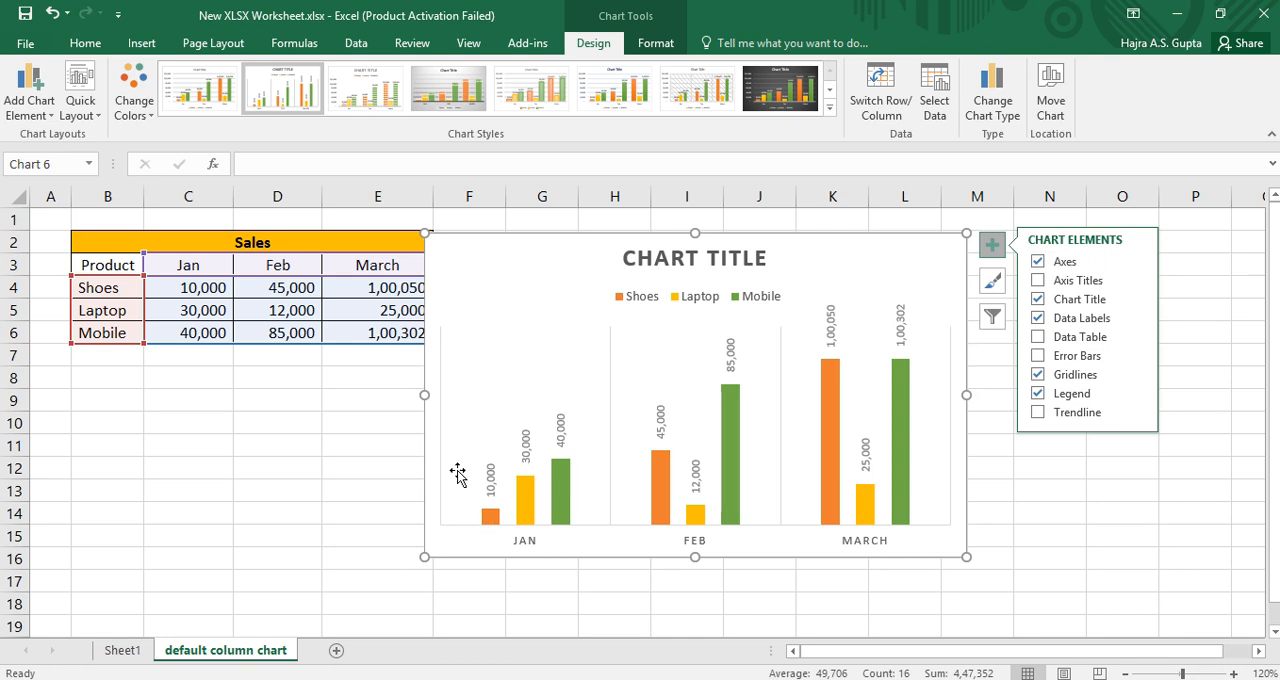
{"action": "left_click", "coordinate": [1038, 284]}
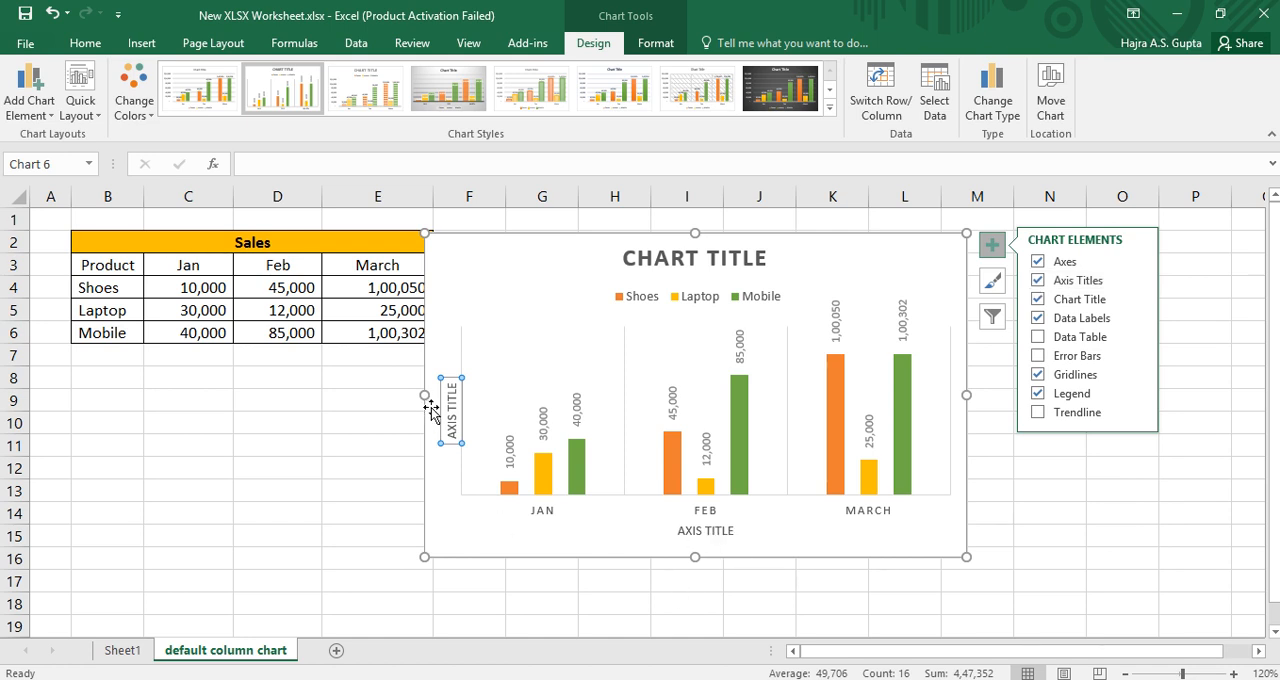
{"action": "left_click", "coordinate": [1038, 281]}
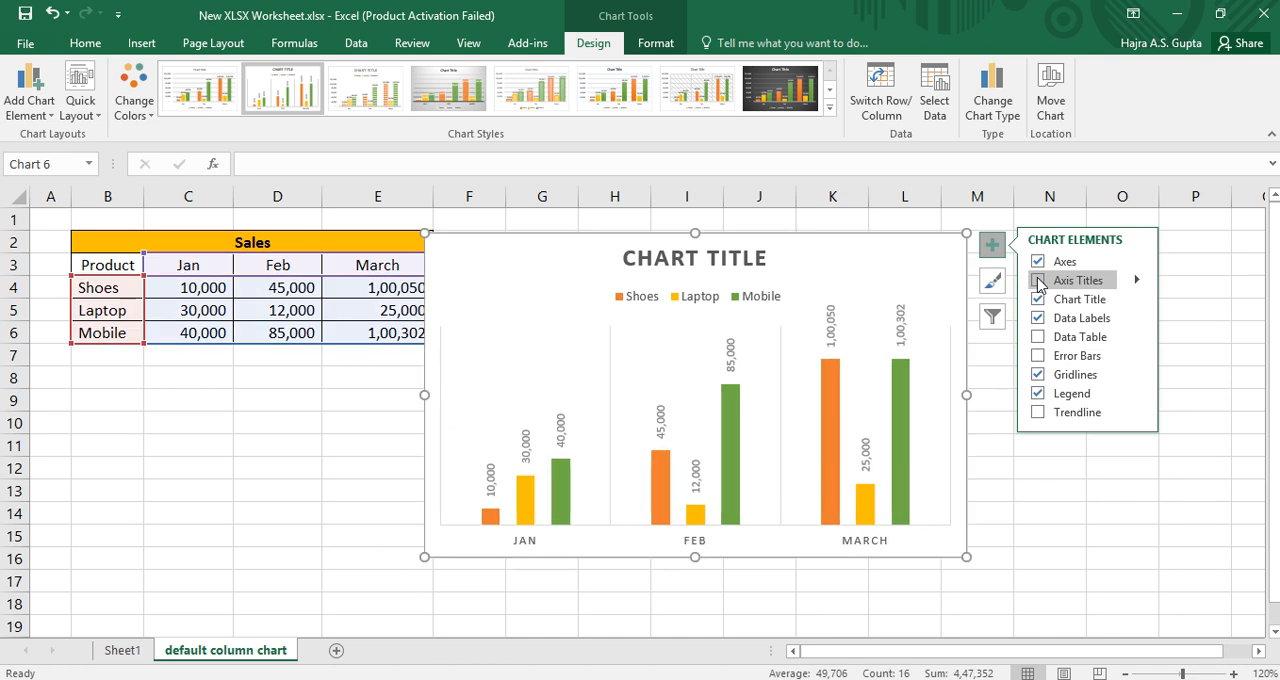
{"action": "left_click", "coordinate": [1038, 281]}
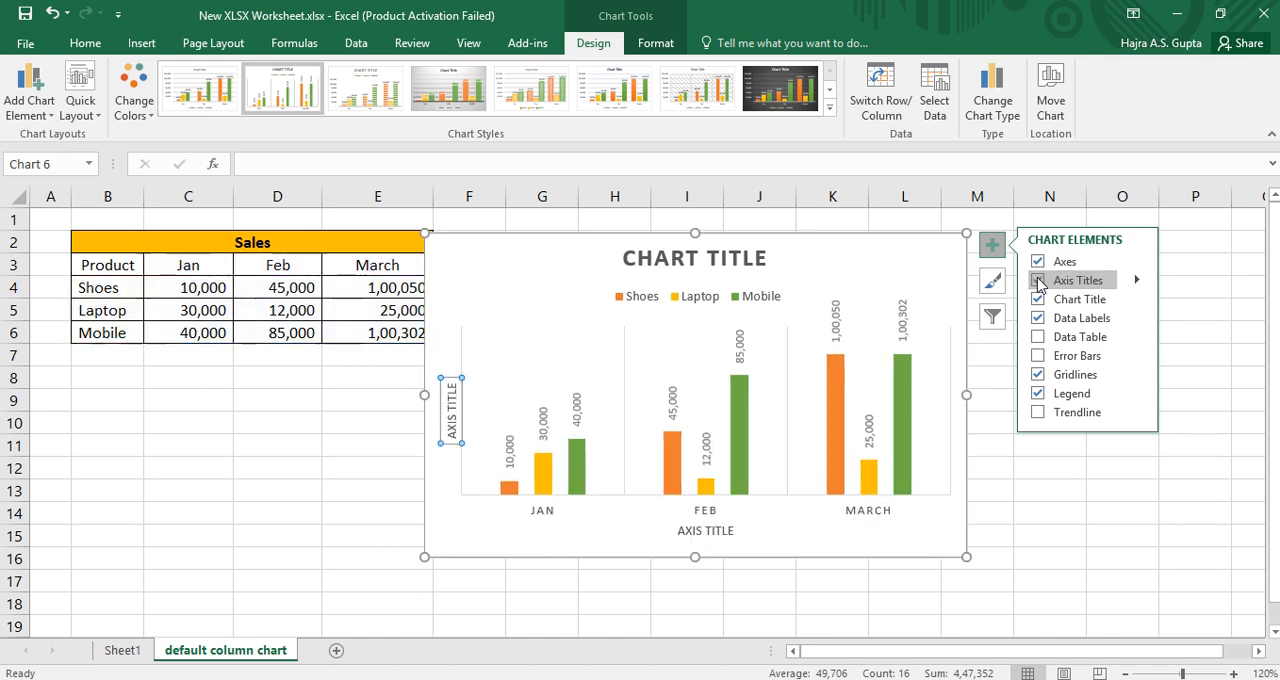
Step: Set the horizontal axis title to "Month" and the vertical axis title to "price"
{"action": "left_click", "coordinate": [714, 535]}
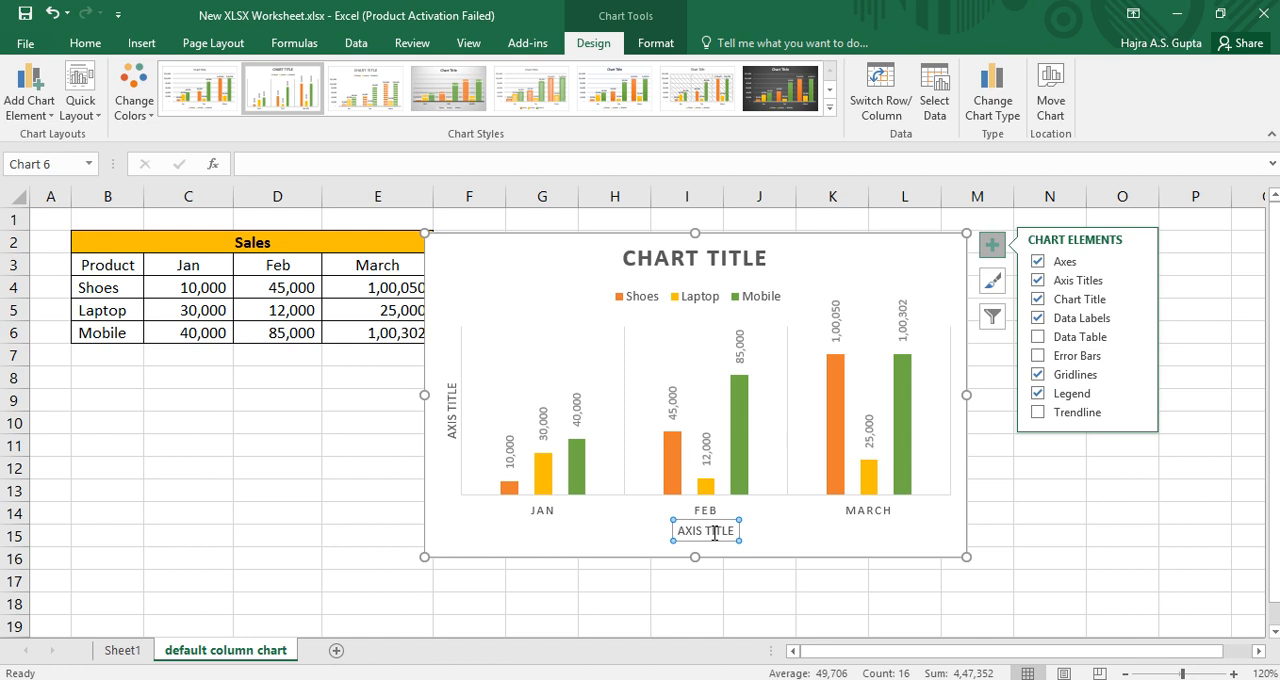
{"action": "type", "text": "Month"}
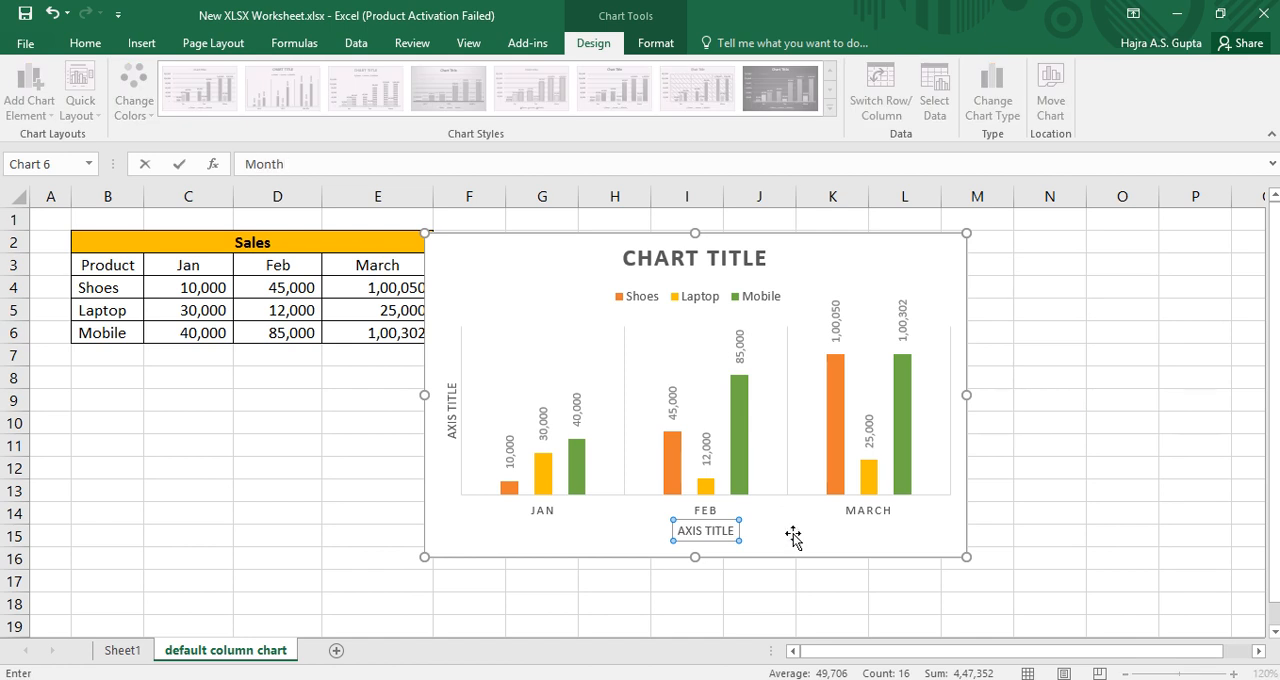
{"action": "left_click", "coordinate": [822, 578]}
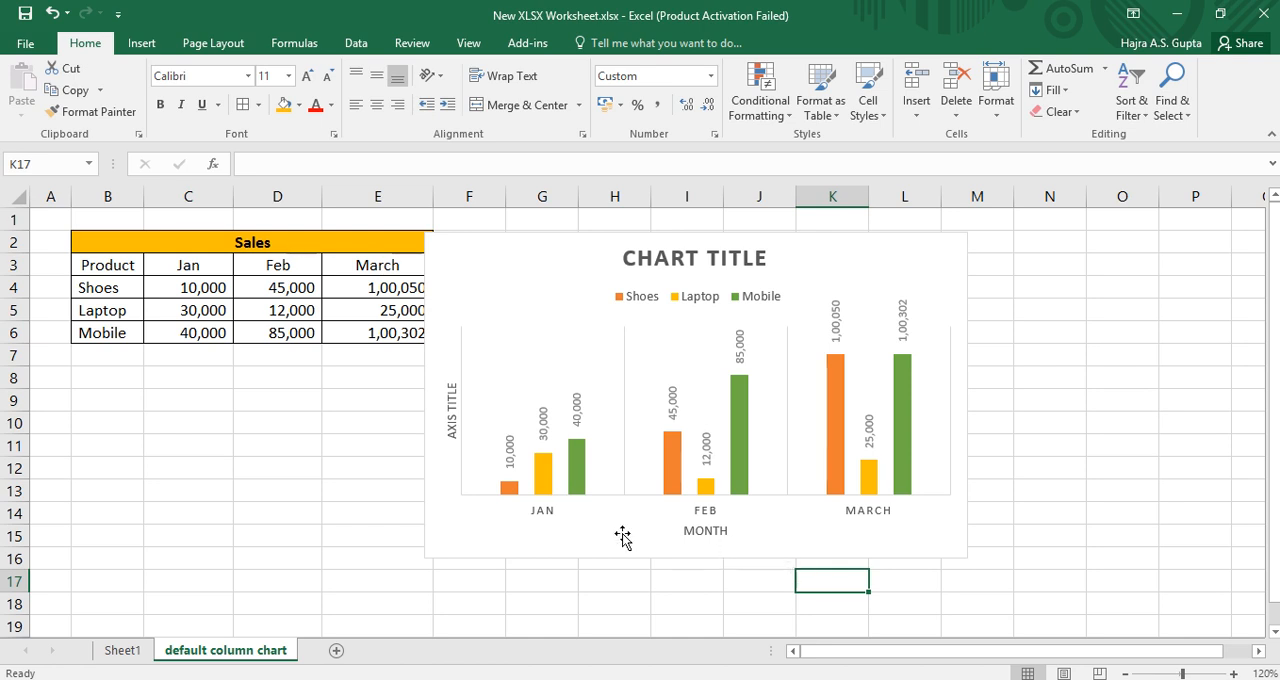
{"action": "left_click", "coordinate": [450, 405]}
{"action": "type", "text": "p"}
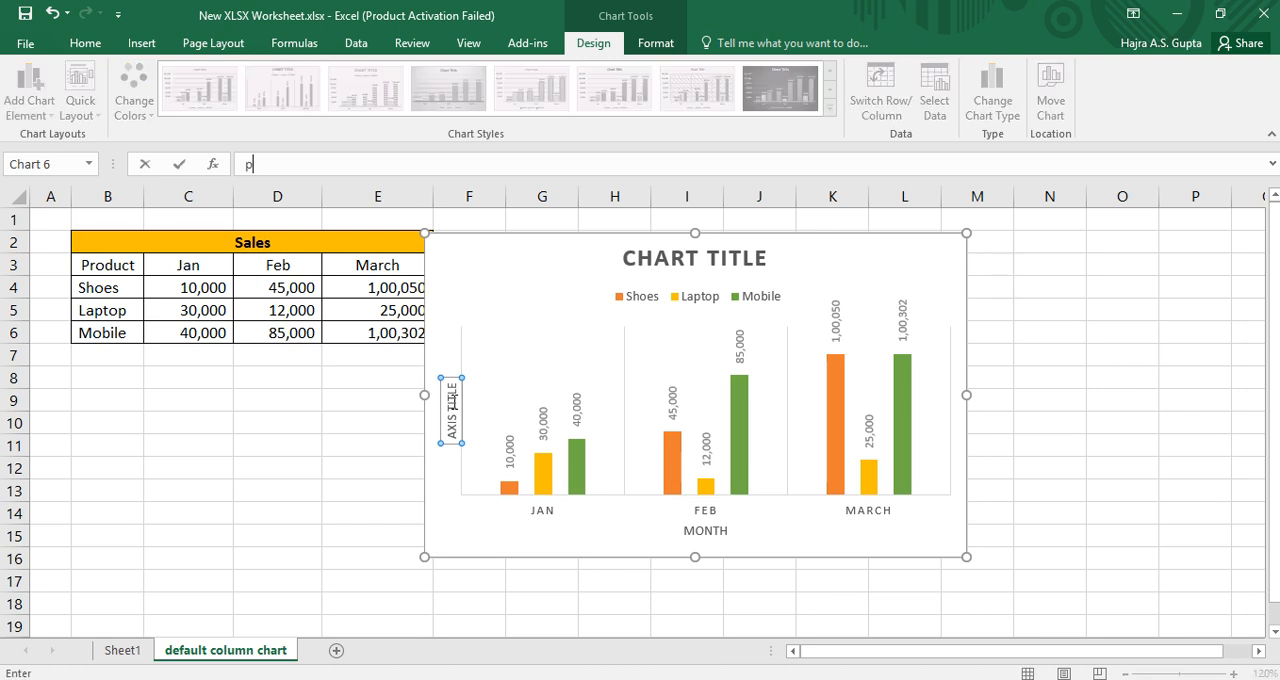
{"action": "type", "text": "rice"}
{"action": "left_click", "coordinate": [463, 314]}
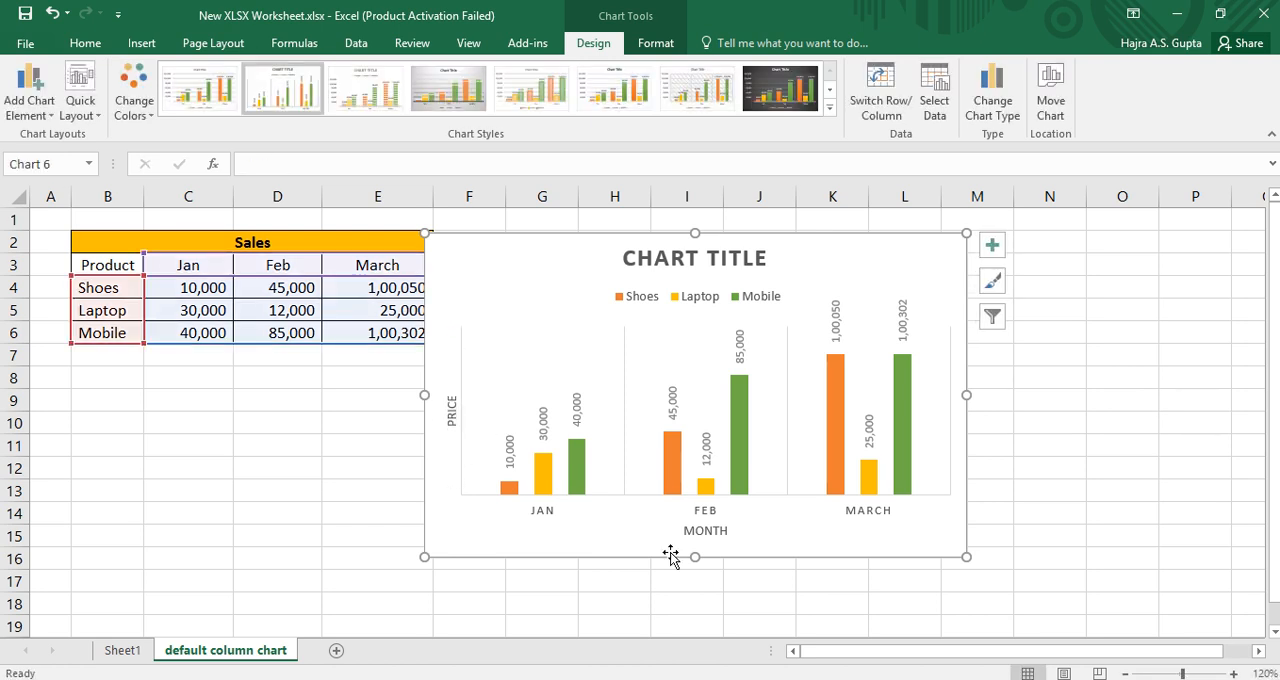
Step: Change the chart title to "product sales"
{"action": "left_click", "coordinate": [993, 248]}
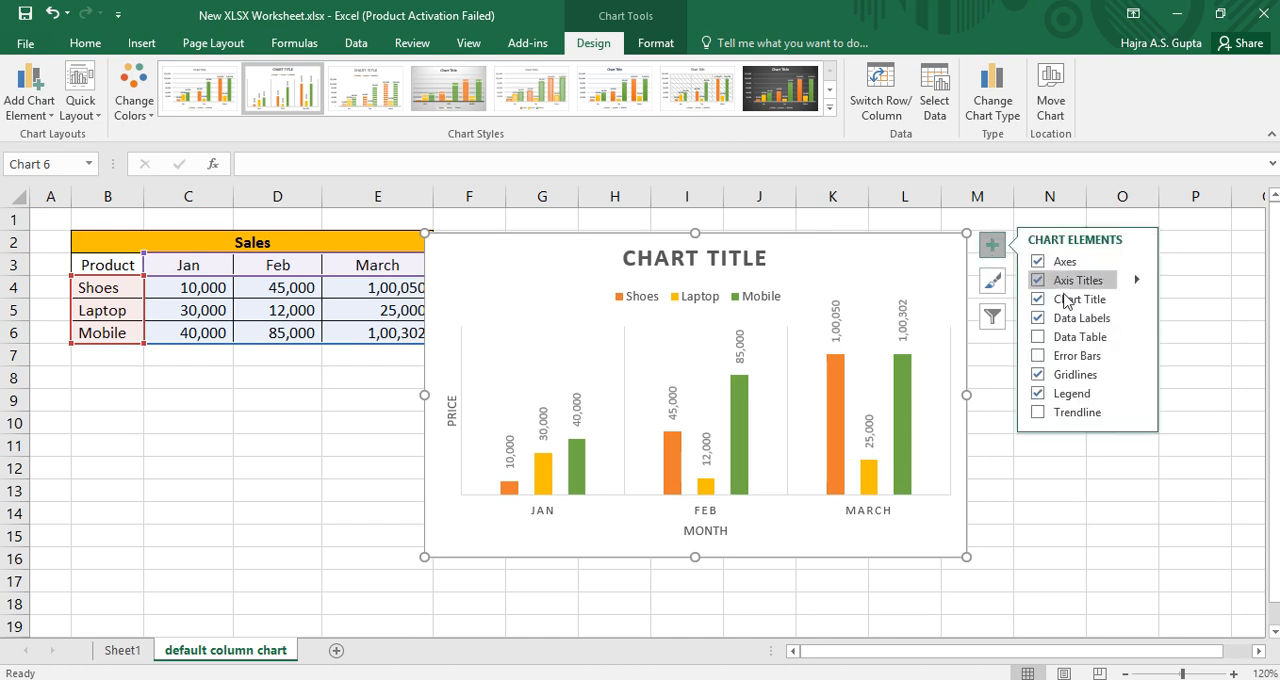
{"action": "left_click", "coordinate": [721, 255]}
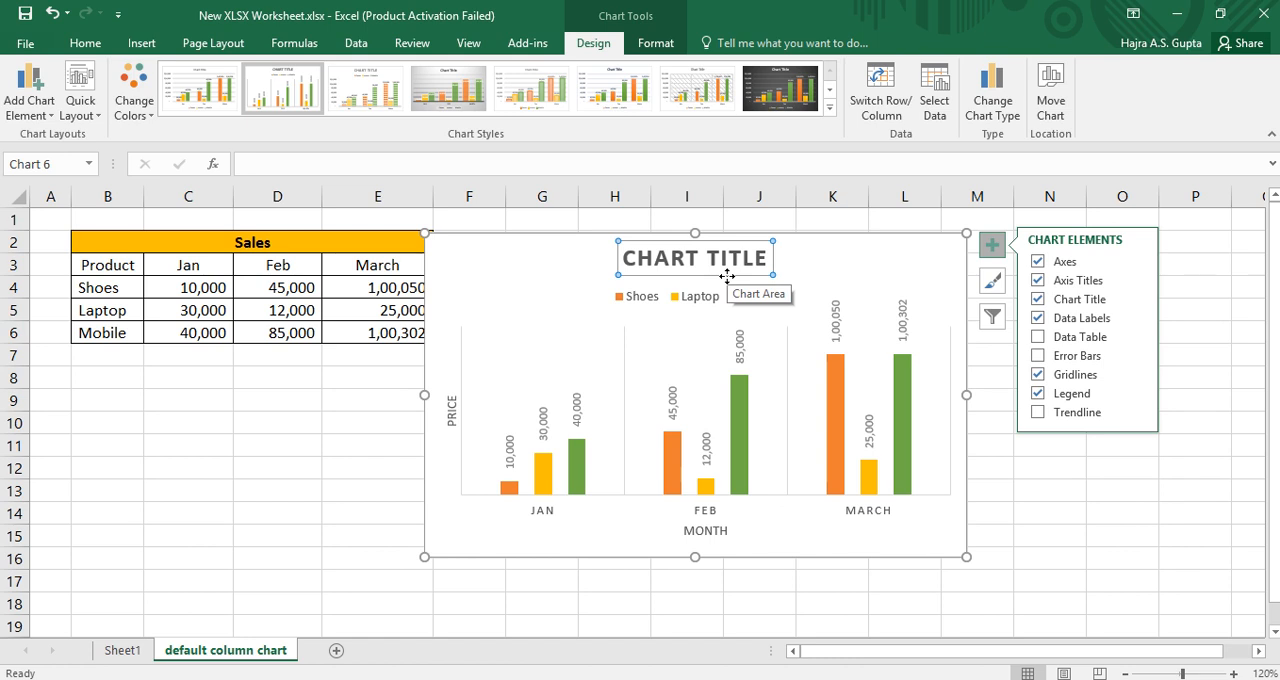
{"action": "type", "text": "product sales"}
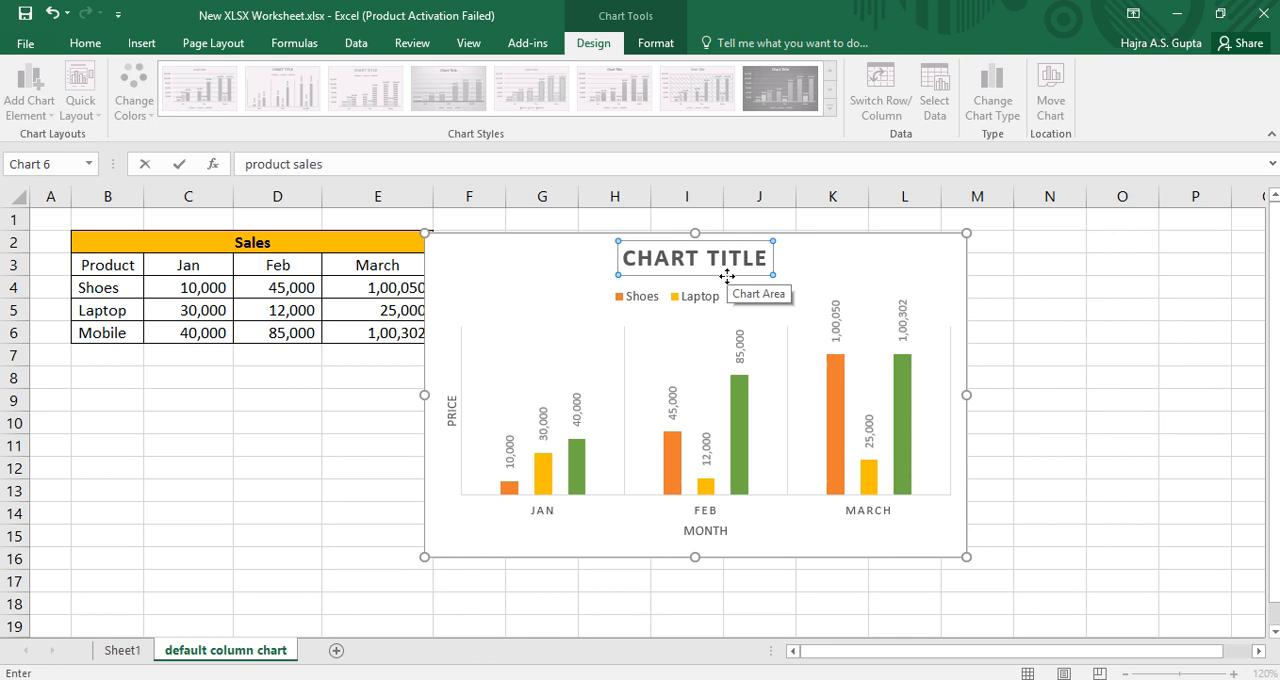
{"action": "key", "text": "Return"}
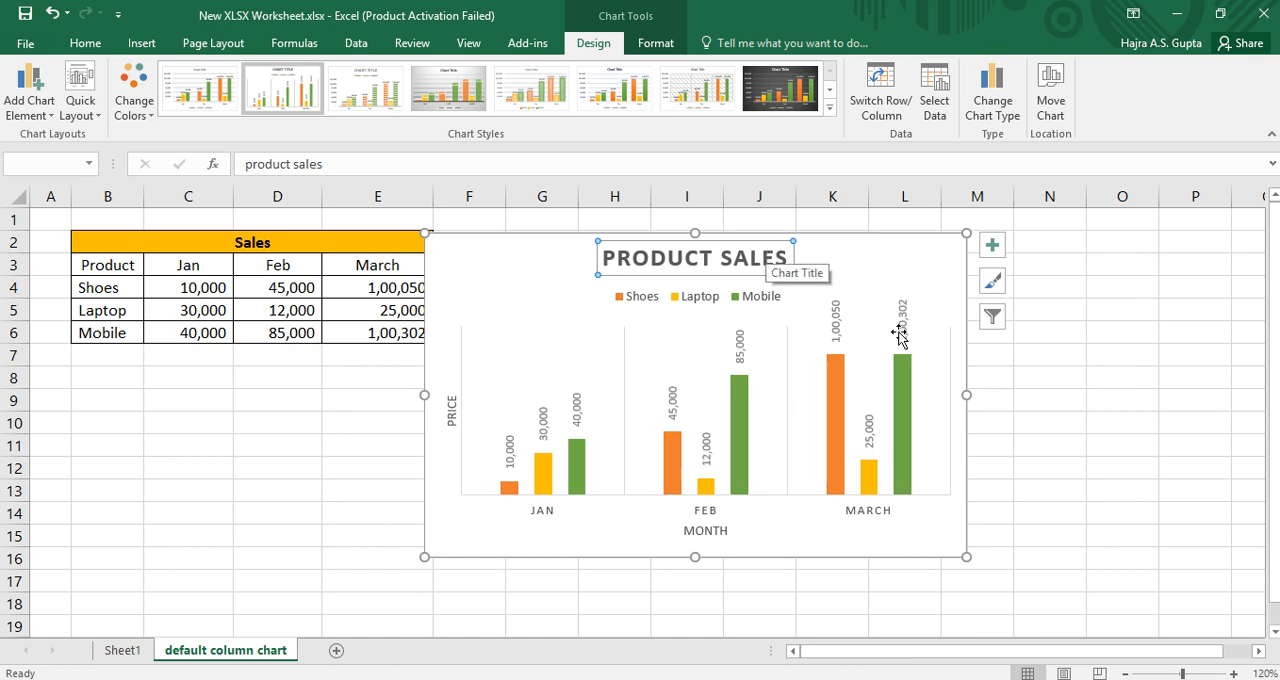
Step: Try out the data labels, data table and error bars elements on the chart
{"action": "left_click", "coordinate": [992, 250]}
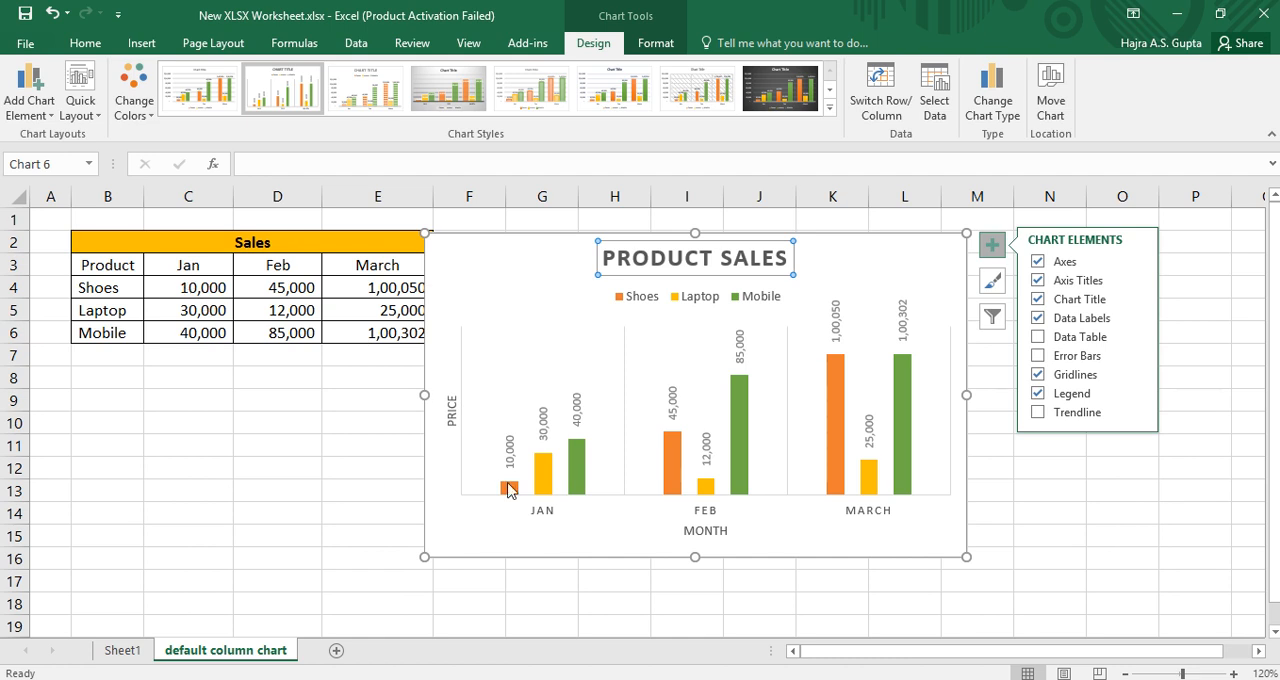
{"action": "mouse_move", "coordinate": [509, 488]}
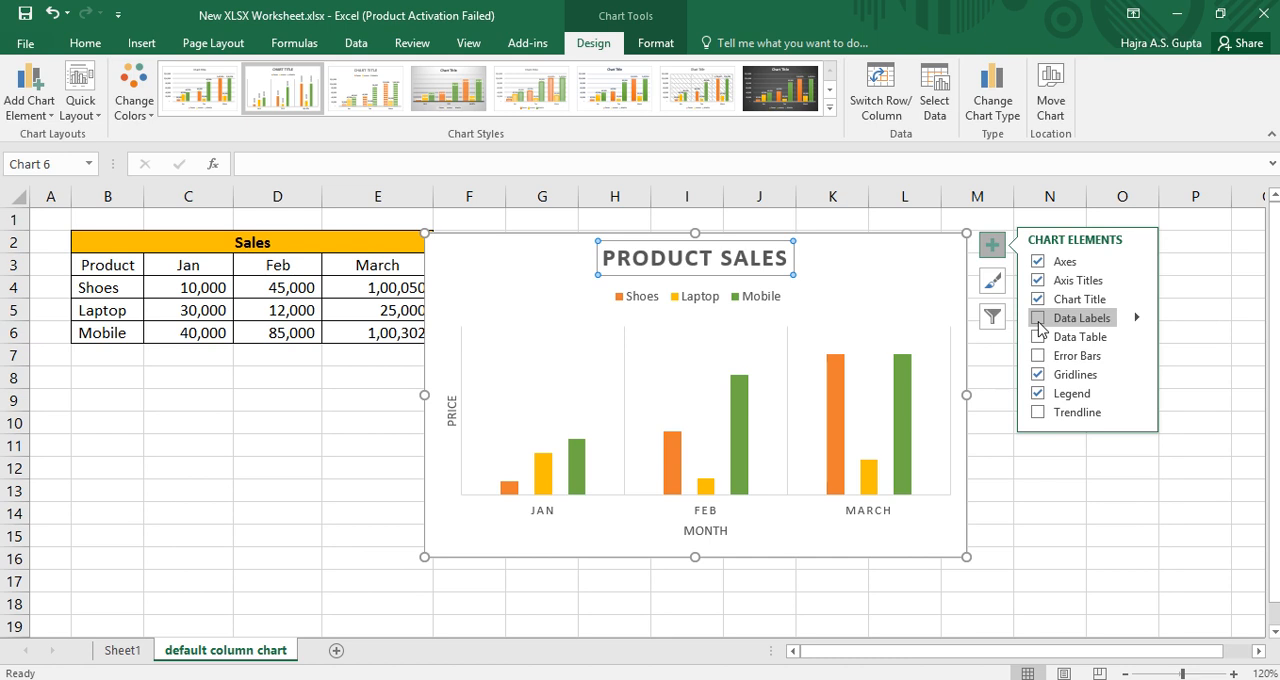
{"action": "left_click", "coordinate": [1039, 320]}
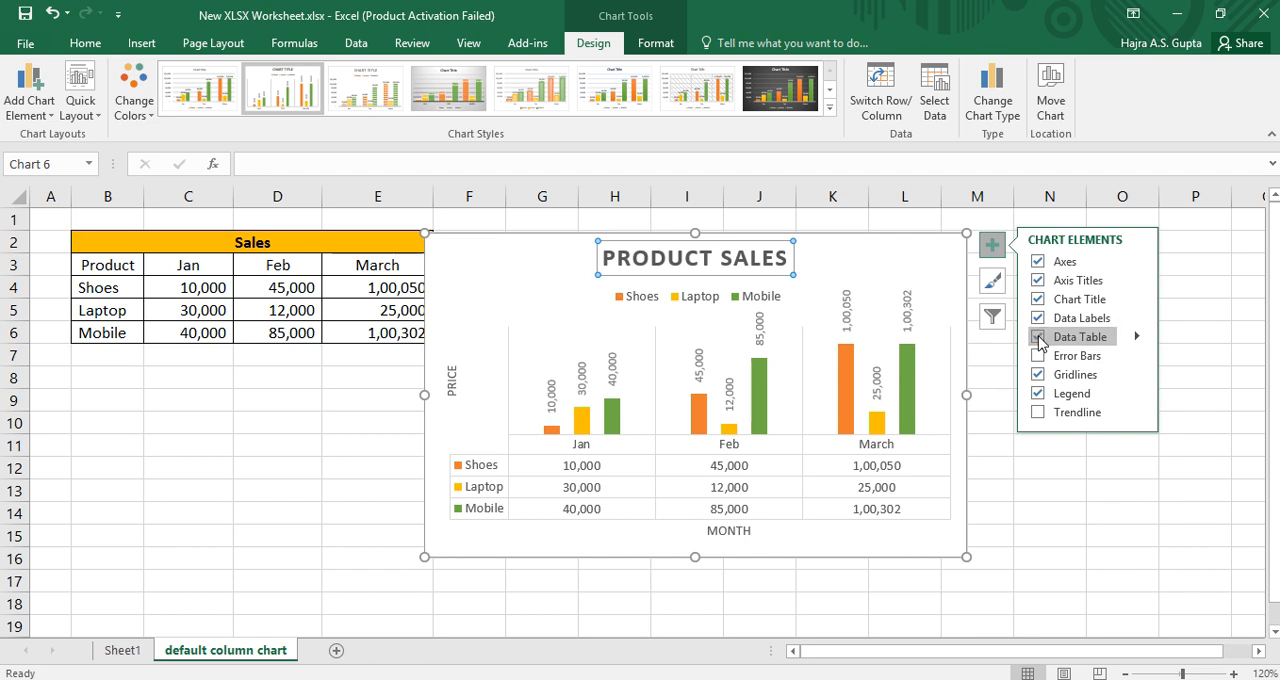
{"action": "left_click", "coordinate": [1039, 338]}
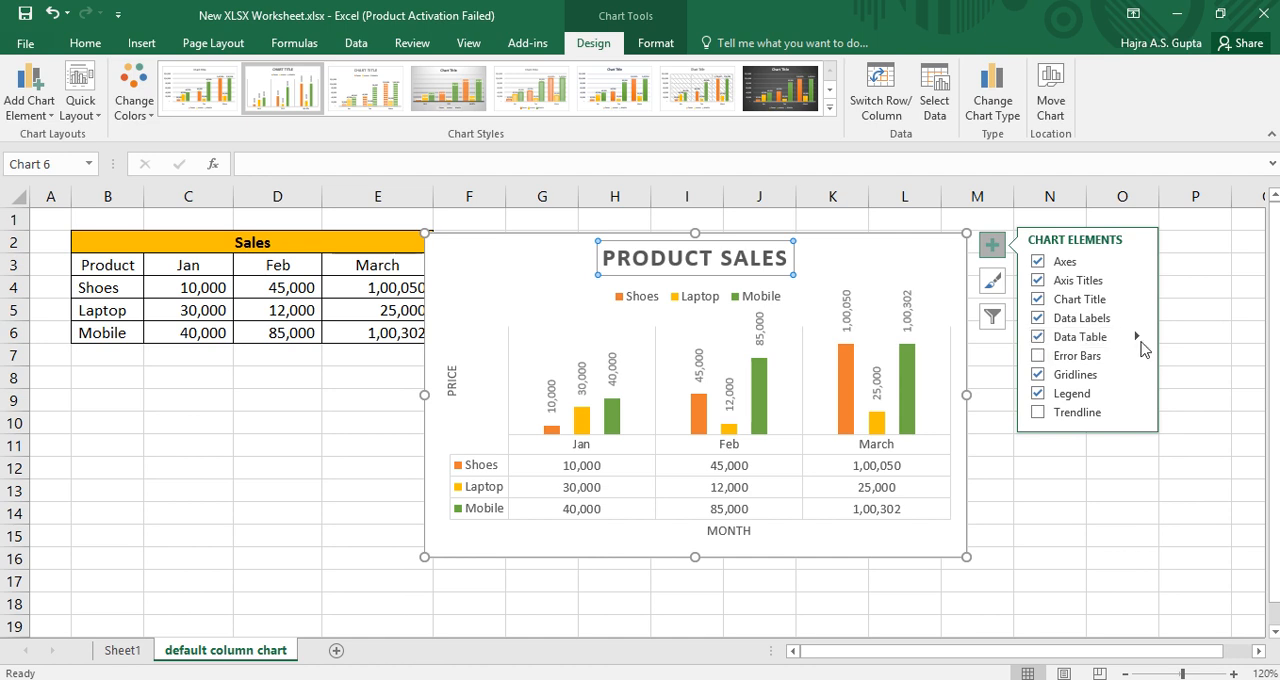
{"action": "left_click", "coordinate": [1038, 337]}
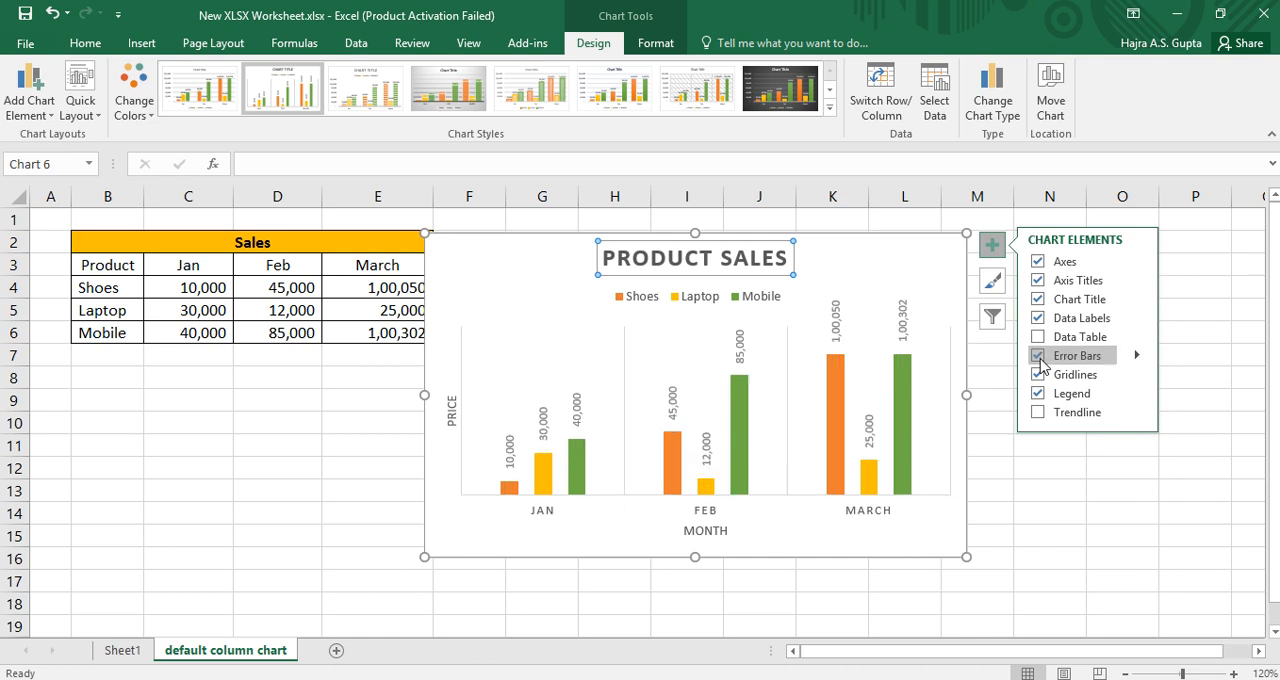
{"action": "left_click", "coordinate": [1038, 356]}
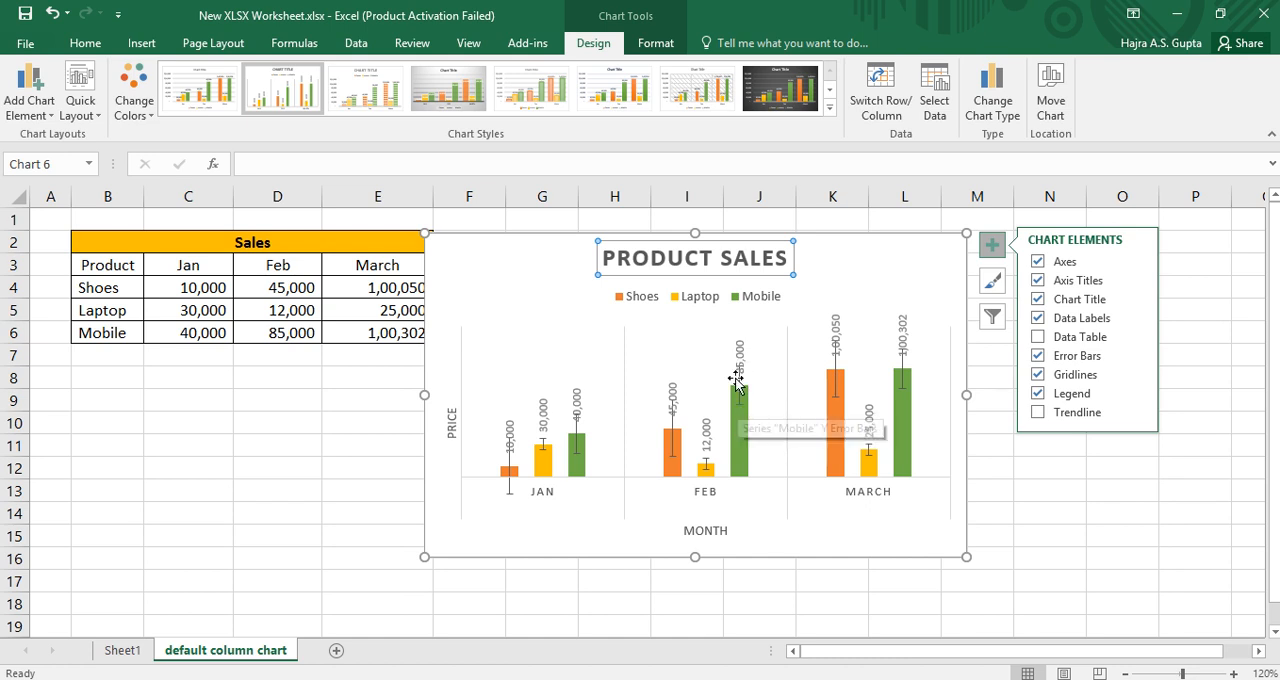
{"action": "left_click", "coordinate": [1037, 356]}
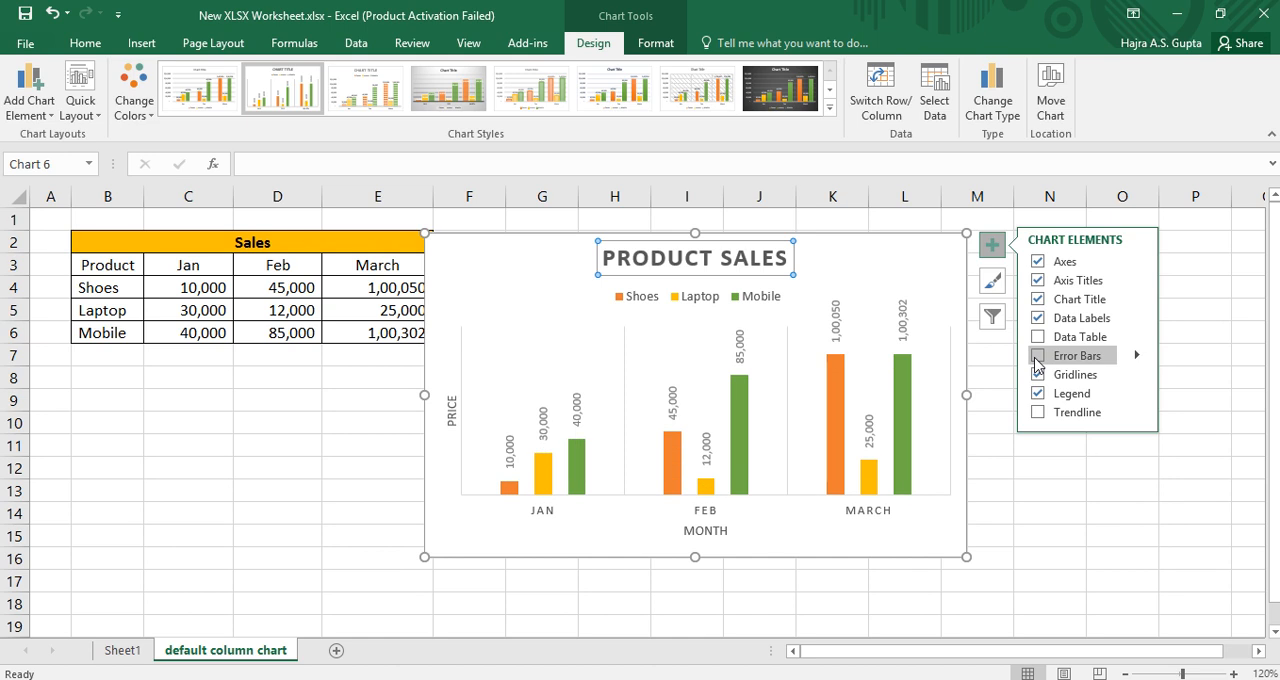
Step: Try the chart without gridlines and with horizontal ones, and end with only Primary Major Vertical gridlines enabled
{"action": "left_click", "coordinate": [1037, 375]}
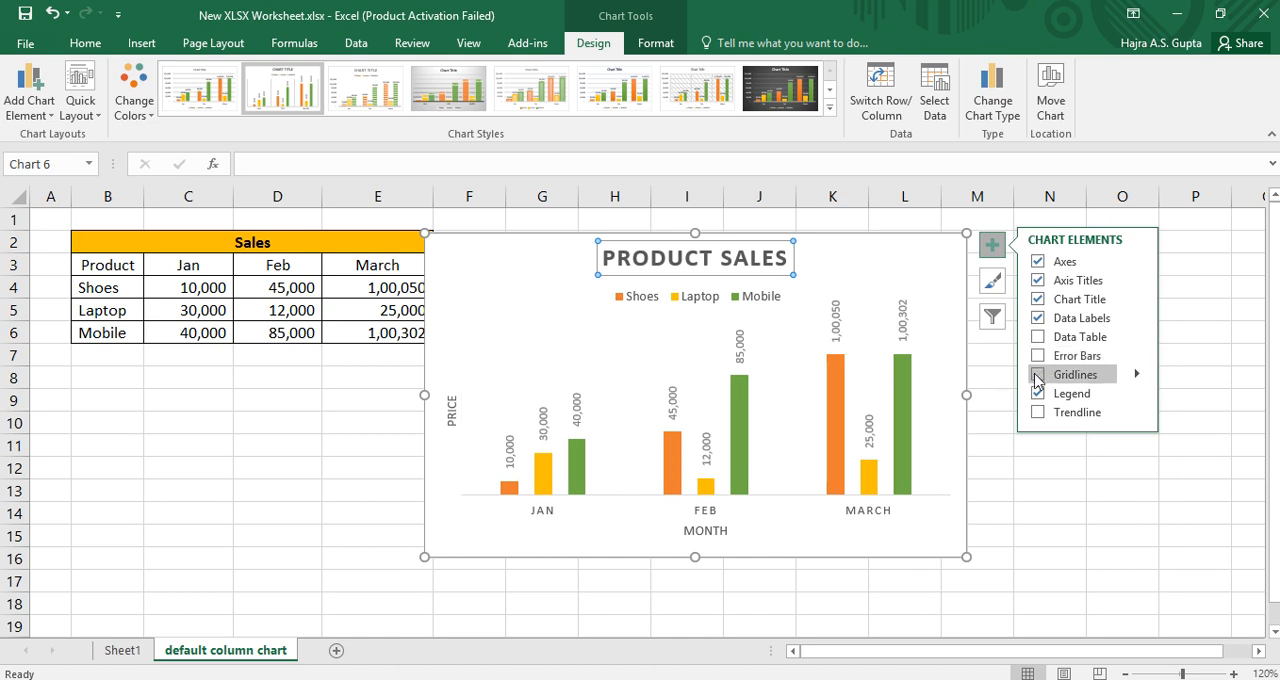
{"action": "left_click", "coordinate": [1037, 375]}
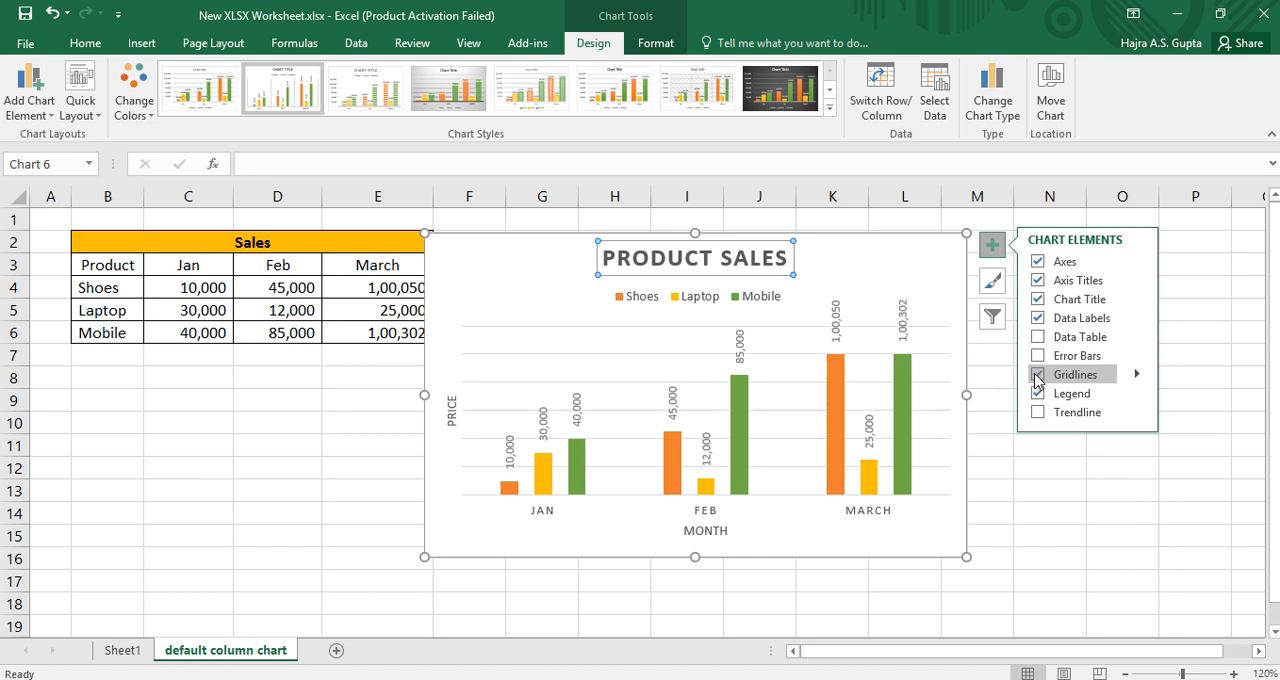
{"action": "left_click", "coordinate": [1037, 376]}
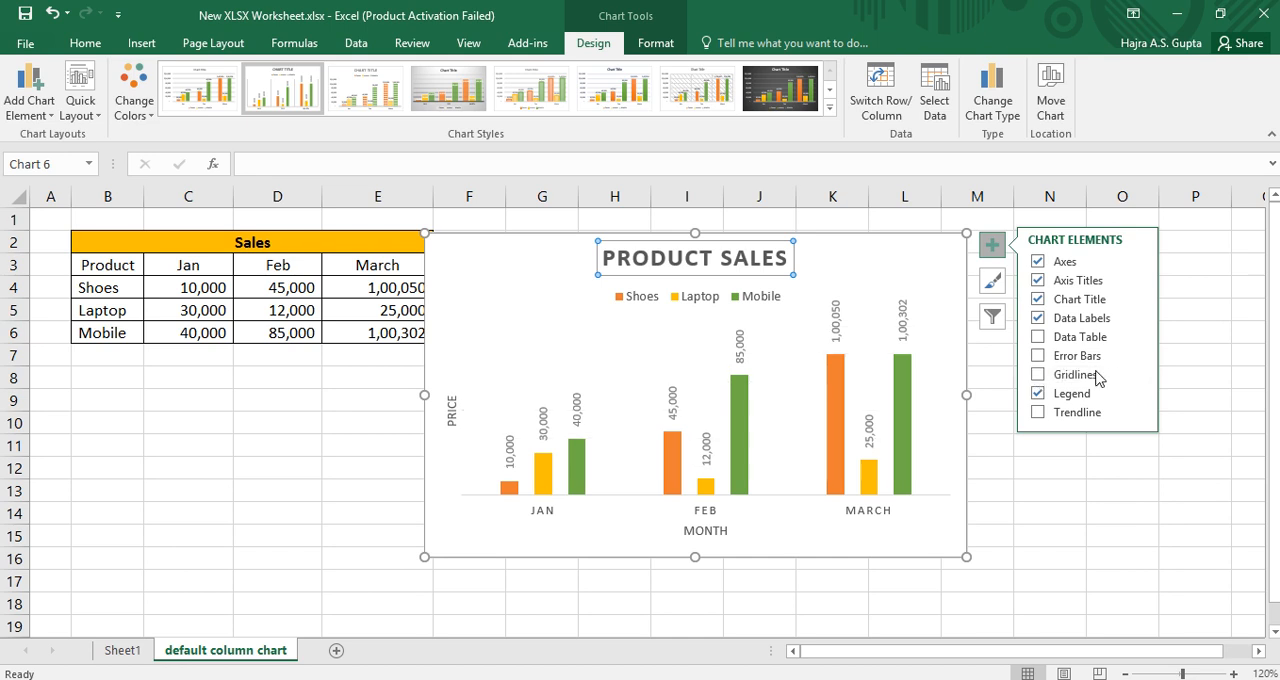
{"action": "left_click", "coordinate": [1045, 376]}
{"action": "left_click", "coordinate": [1137, 374]}
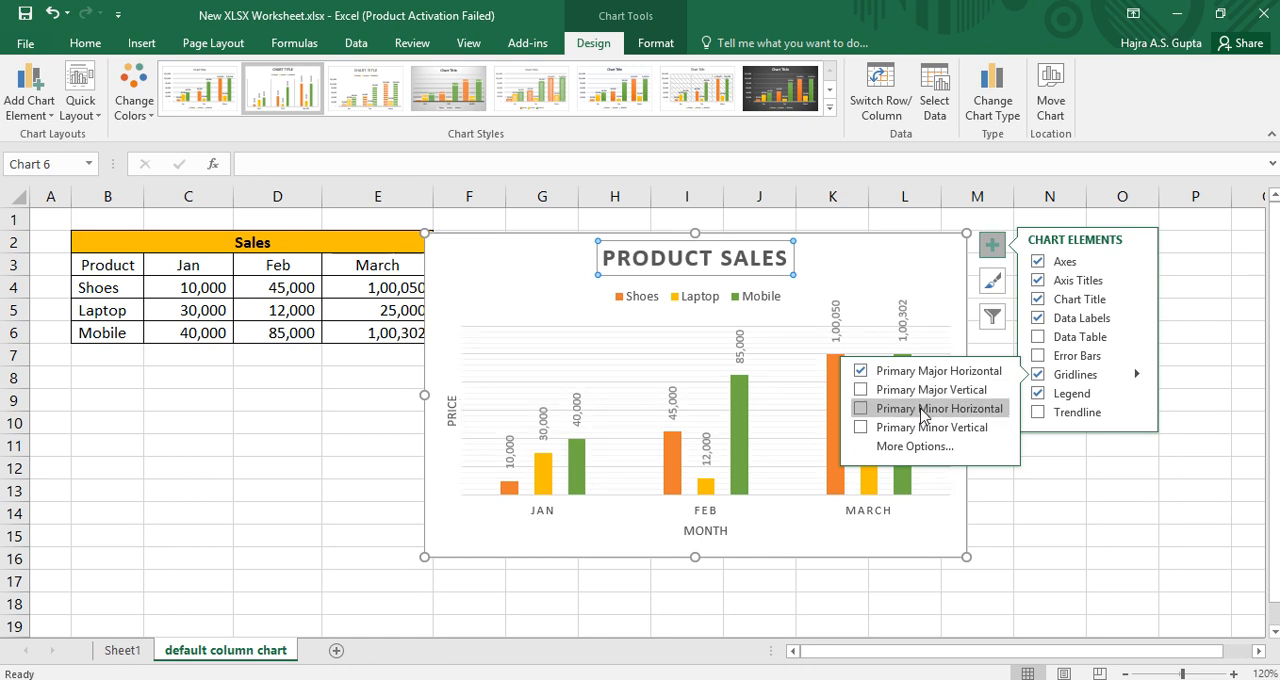
{"action": "left_click", "coordinate": [860, 390]}
{"action": "left_click", "coordinate": [860, 371]}
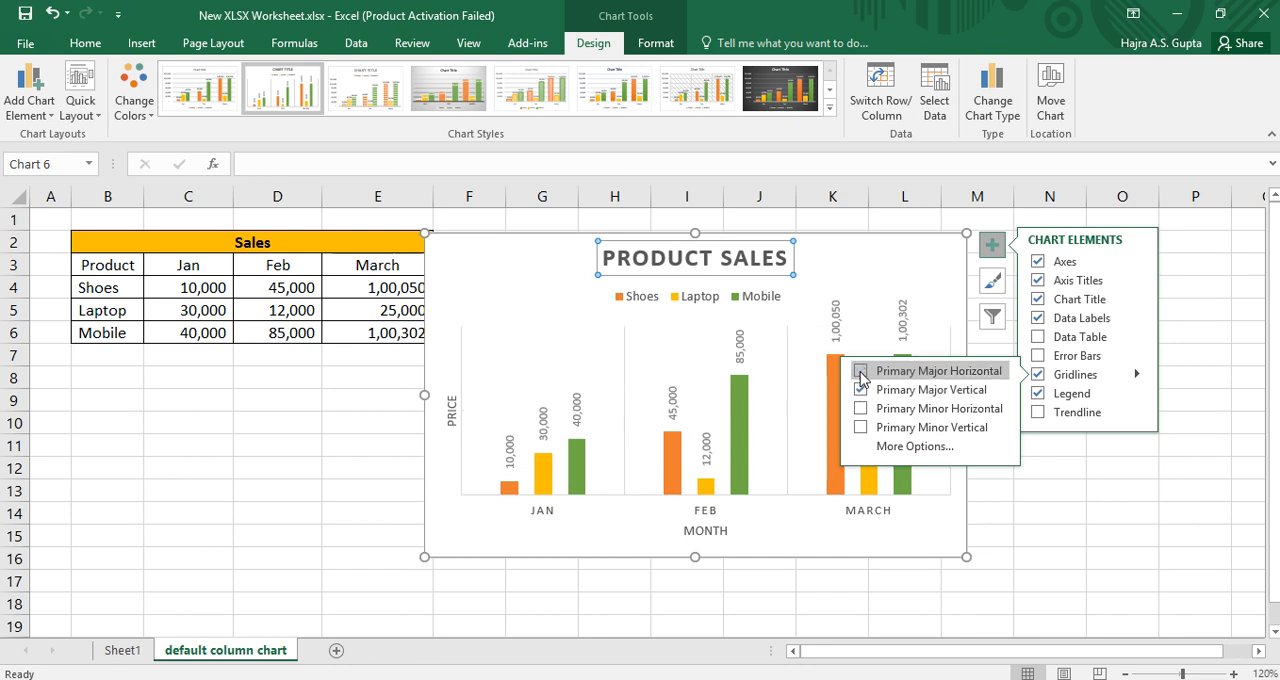
{"action": "left_click", "coordinate": [1110, 552]}
{"action": "left_click", "coordinate": [1110, 552]}
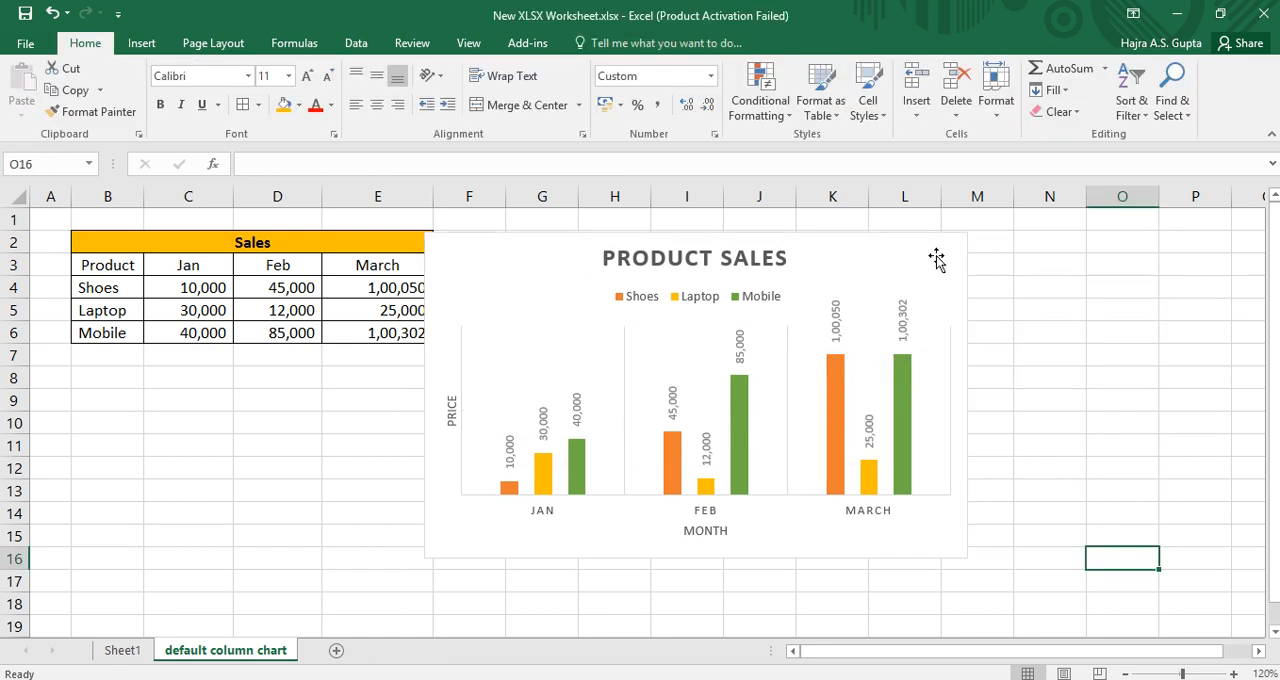
Step: Turn the chart legend off and on again, and set its position to Top
{"action": "left_click", "coordinate": [942, 258]}
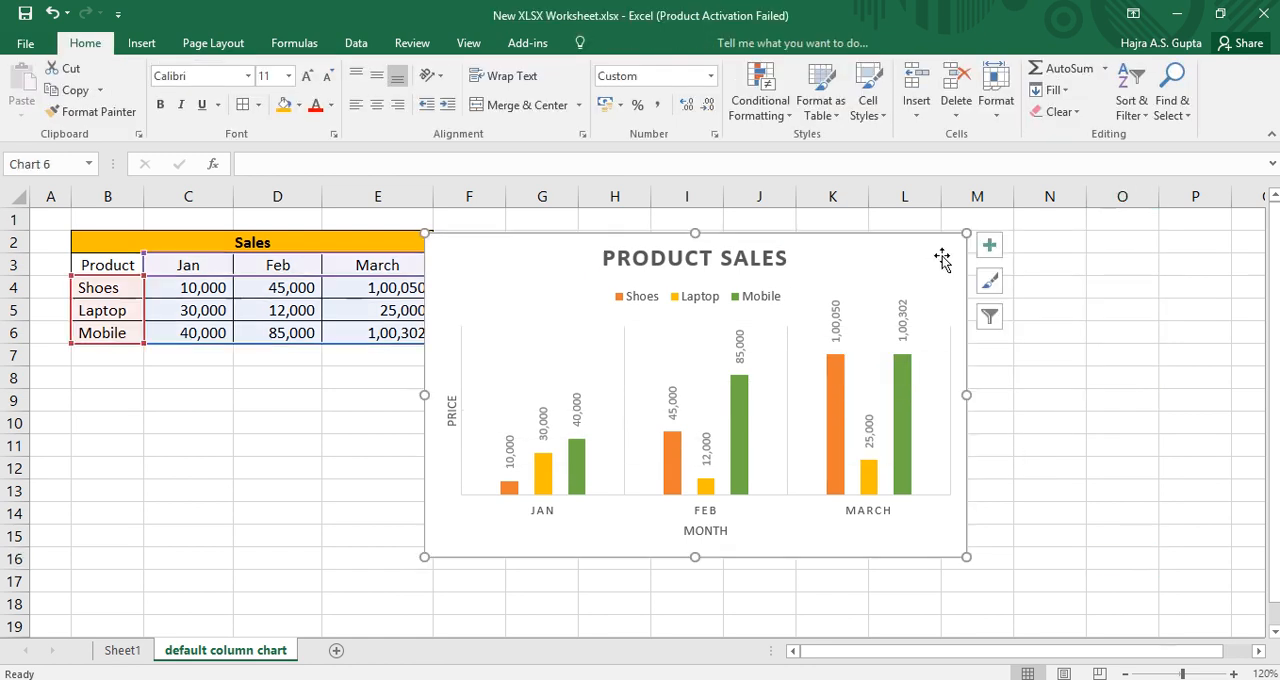
{"action": "left_click", "coordinate": [992, 246]}
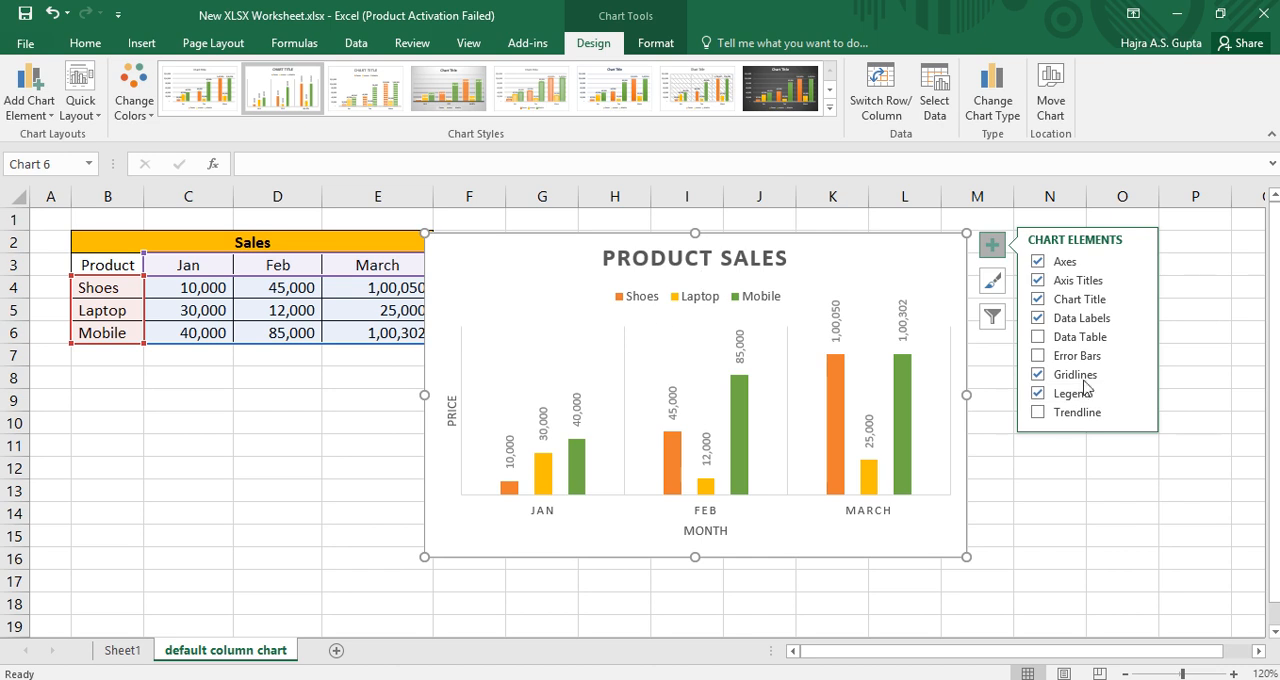
{"action": "left_click", "coordinate": [1038, 394]}
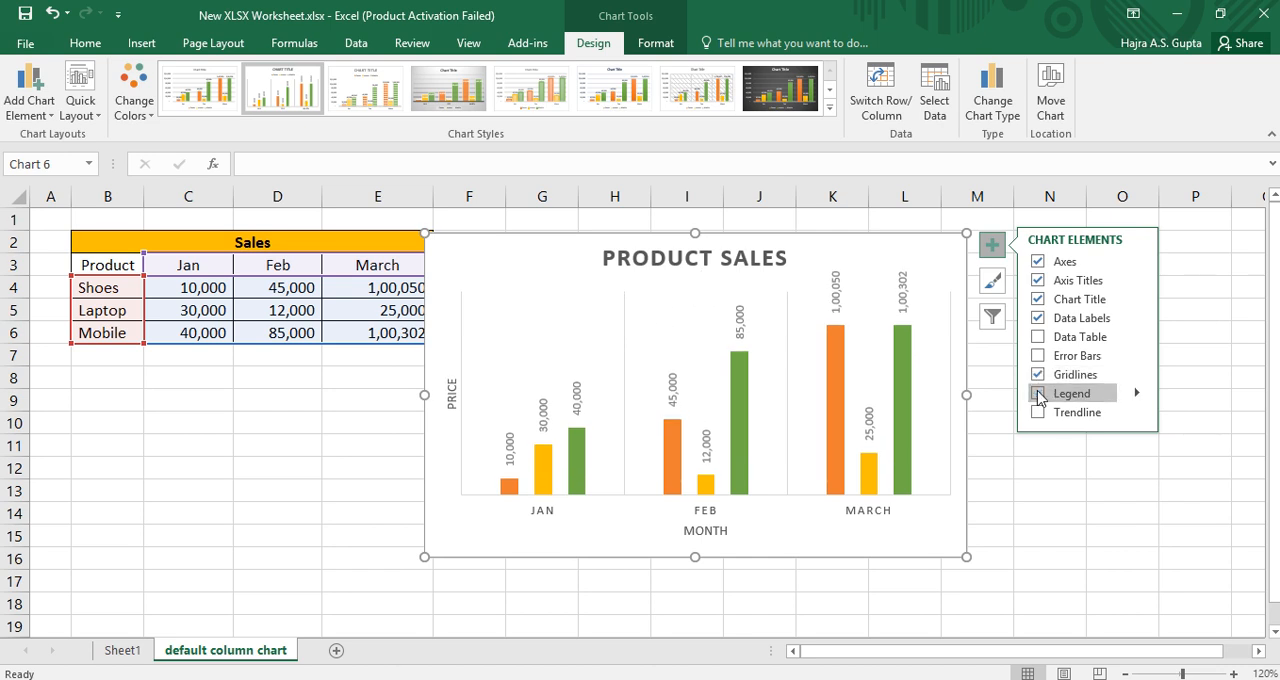
{"action": "left_click", "coordinate": [1038, 394]}
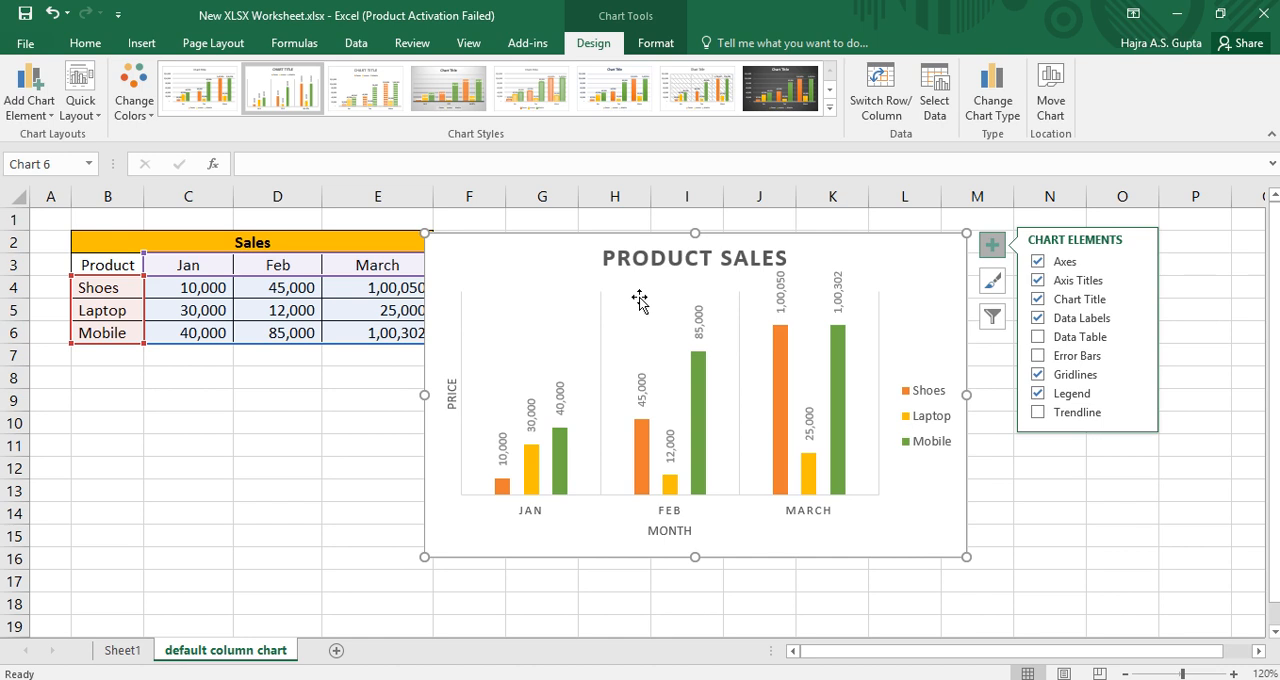
{"action": "left_click", "coordinate": [1137, 394]}
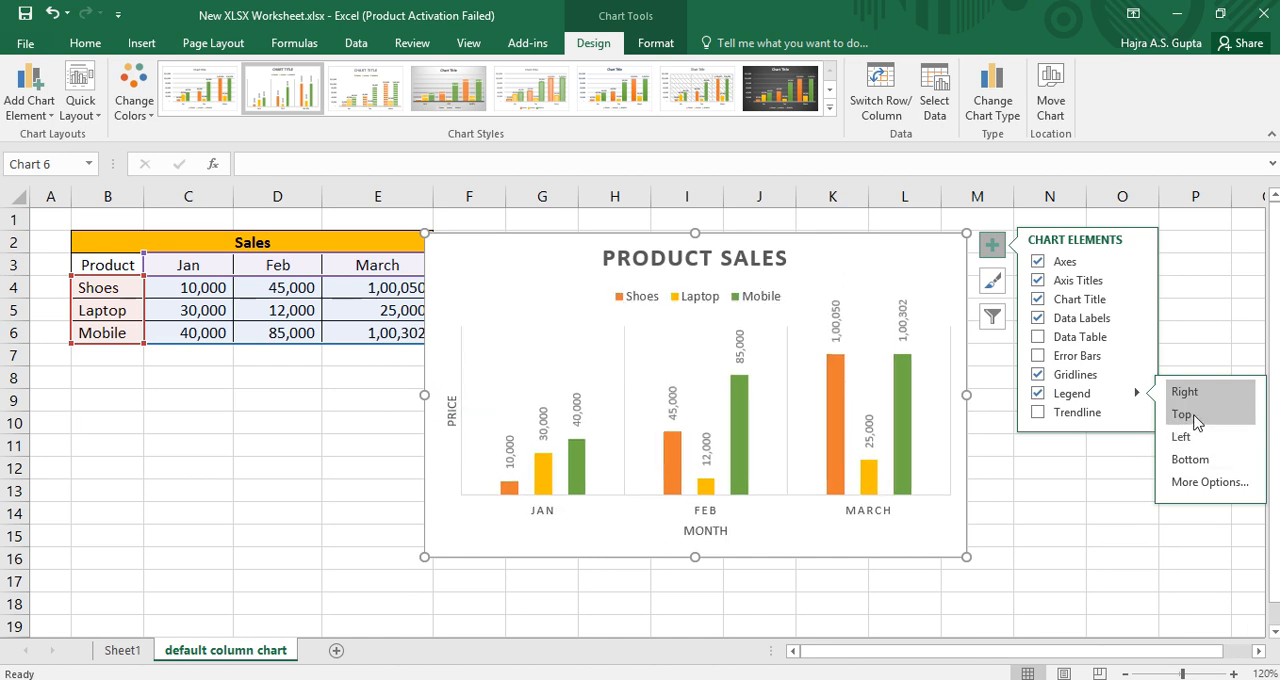
{"action": "left_click", "coordinate": [1195, 420]}
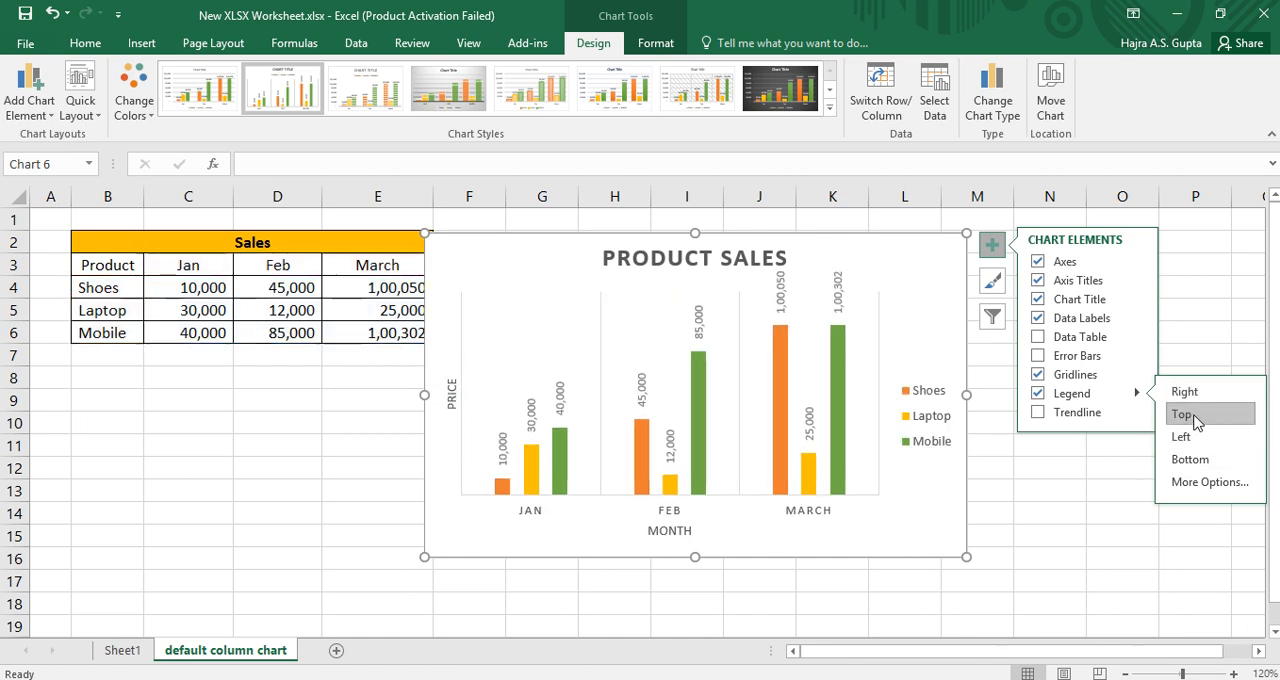
Step: Try out a trendline based on the Mobile series and remove it from the chart again
{"action": "left_click", "coordinate": [1040, 412]}
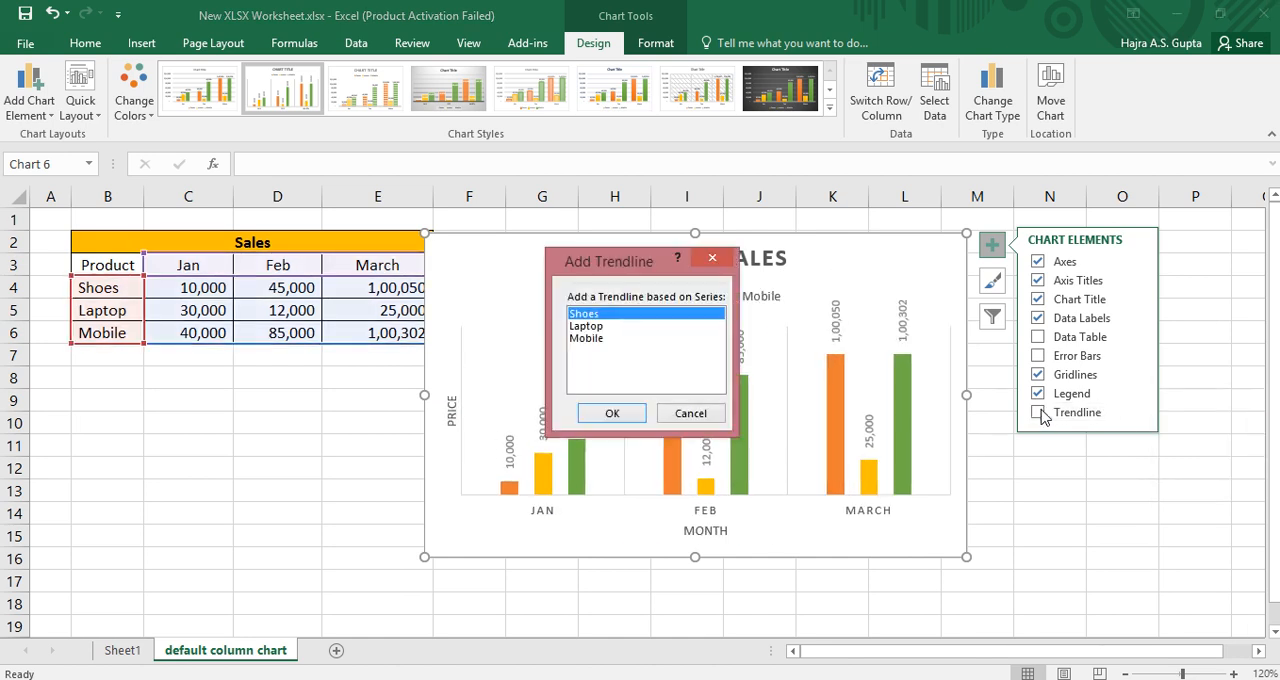
{"action": "left_click", "coordinate": [590, 339]}
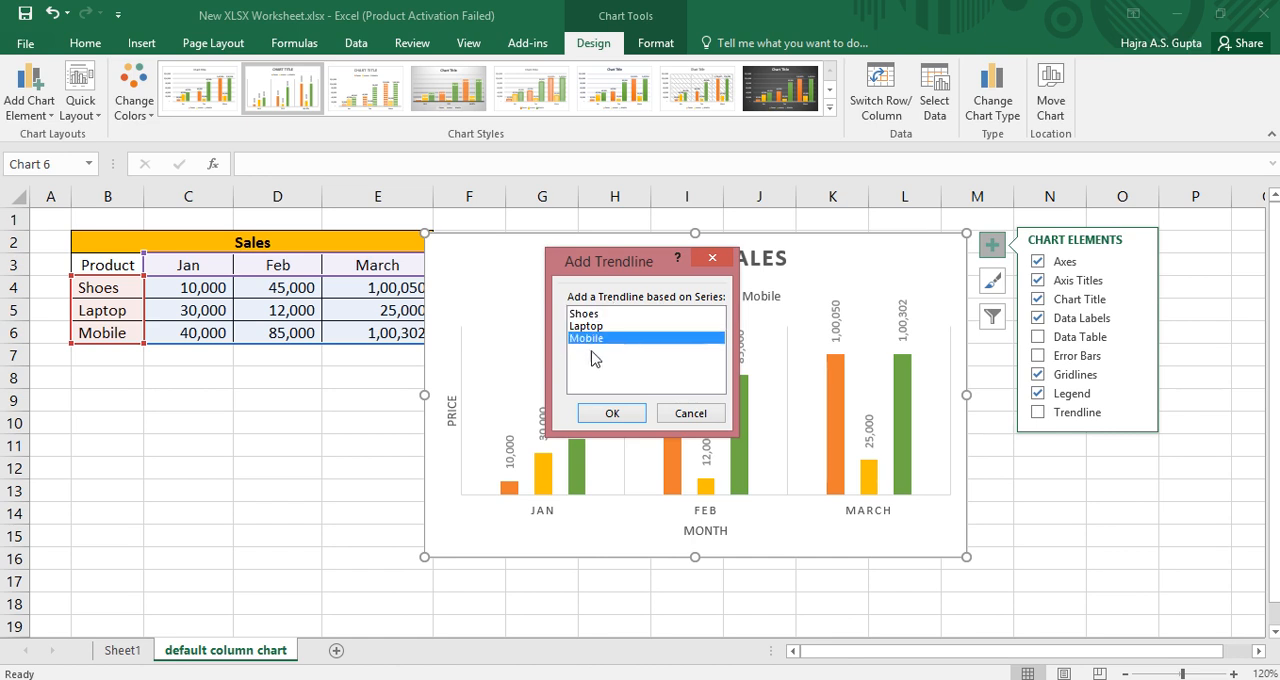
{"action": "left_click", "coordinate": [600, 412]}
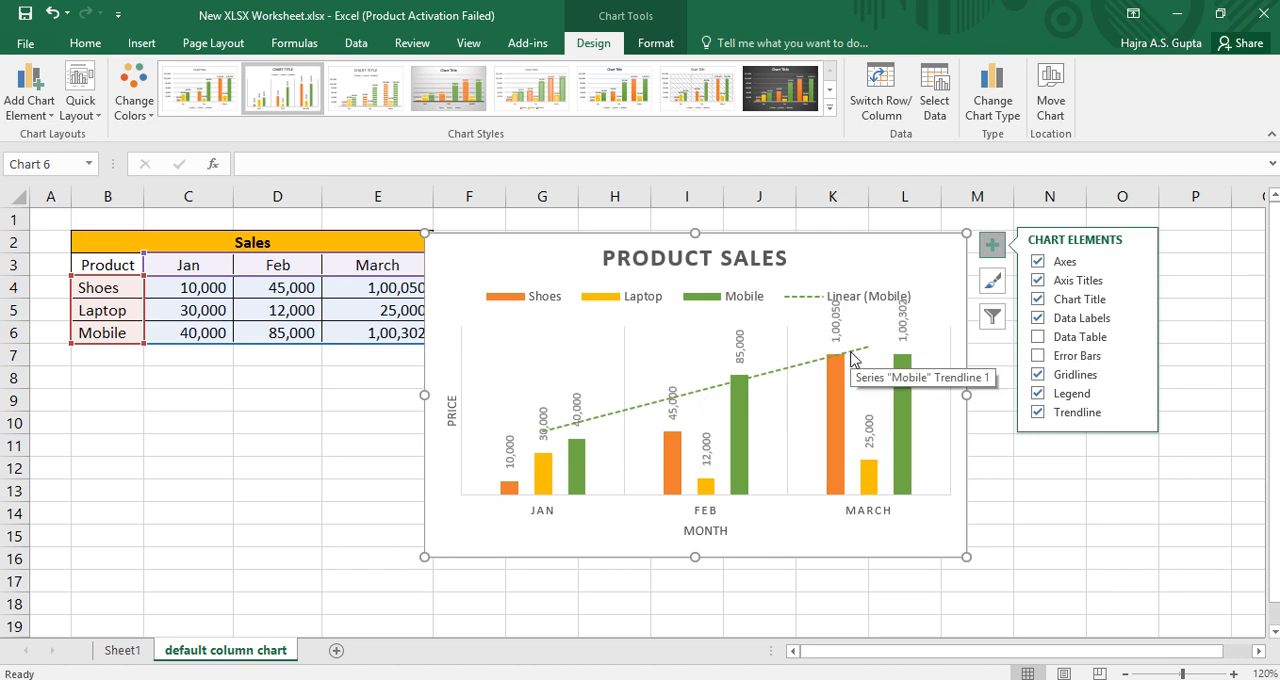
{"action": "left_click", "coordinate": [1037, 413]}
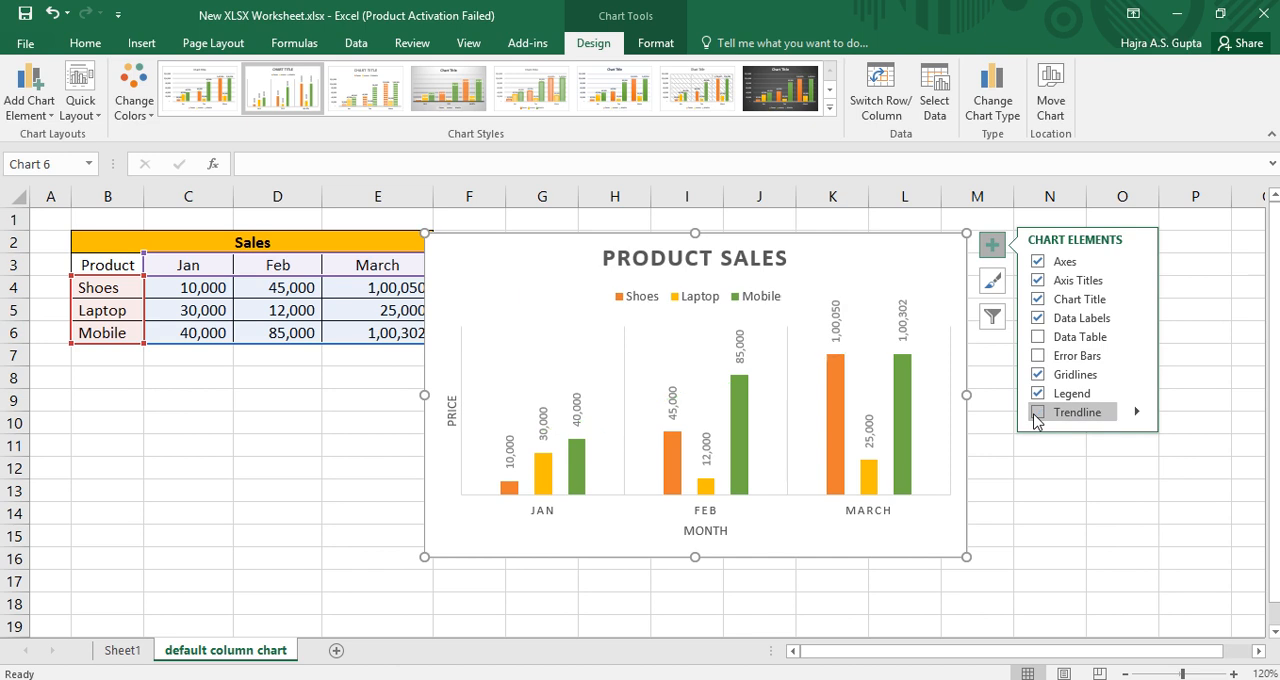
{"action": "left_click", "coordinate": [1022, 491]}
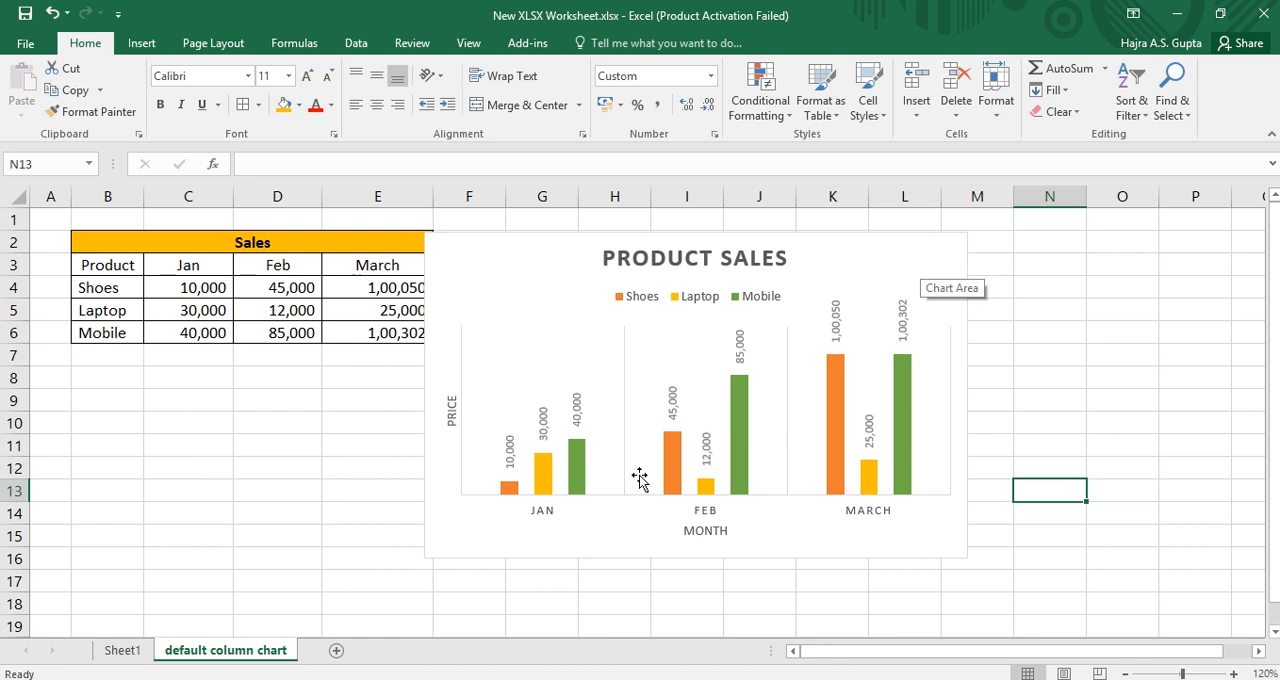
Step: Move the chart slightly right and up so it no longer covers the March column of the Sales table, and deselect it
{"action": "left_click_drag", "start_coordinate": [883, 266], "coordinate": [914, 252]}
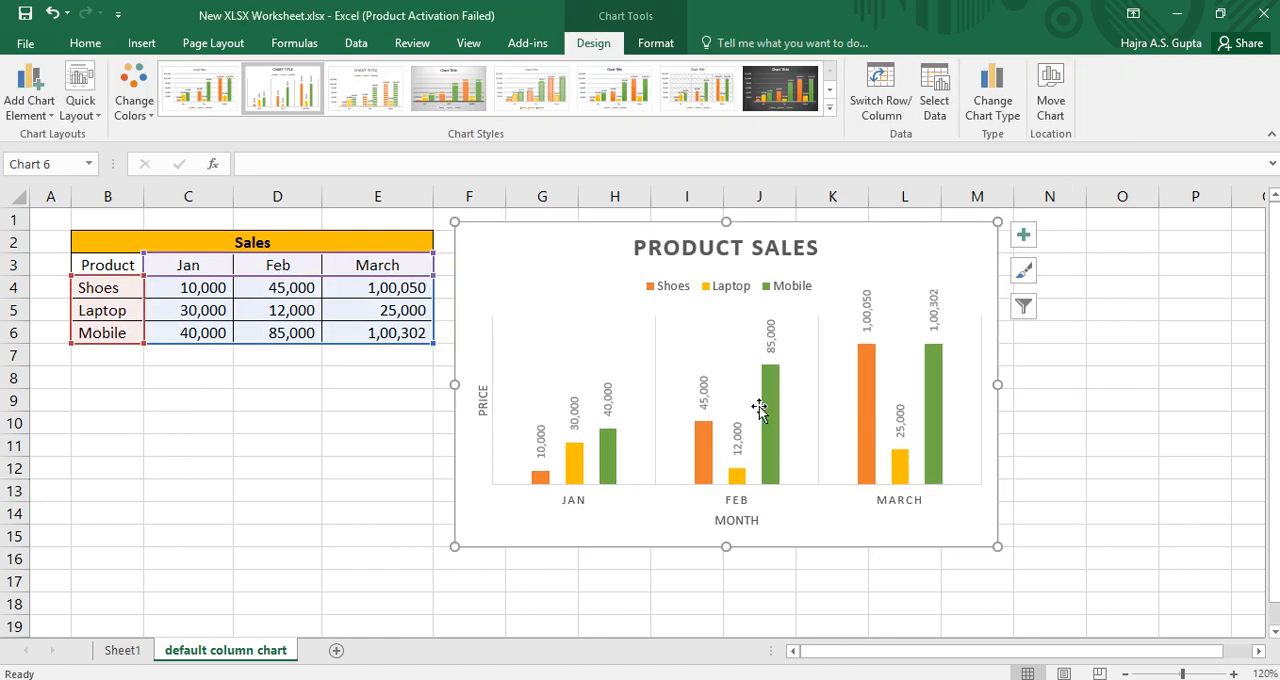
{"action": "left_click", "coordinate": [346, 551]}
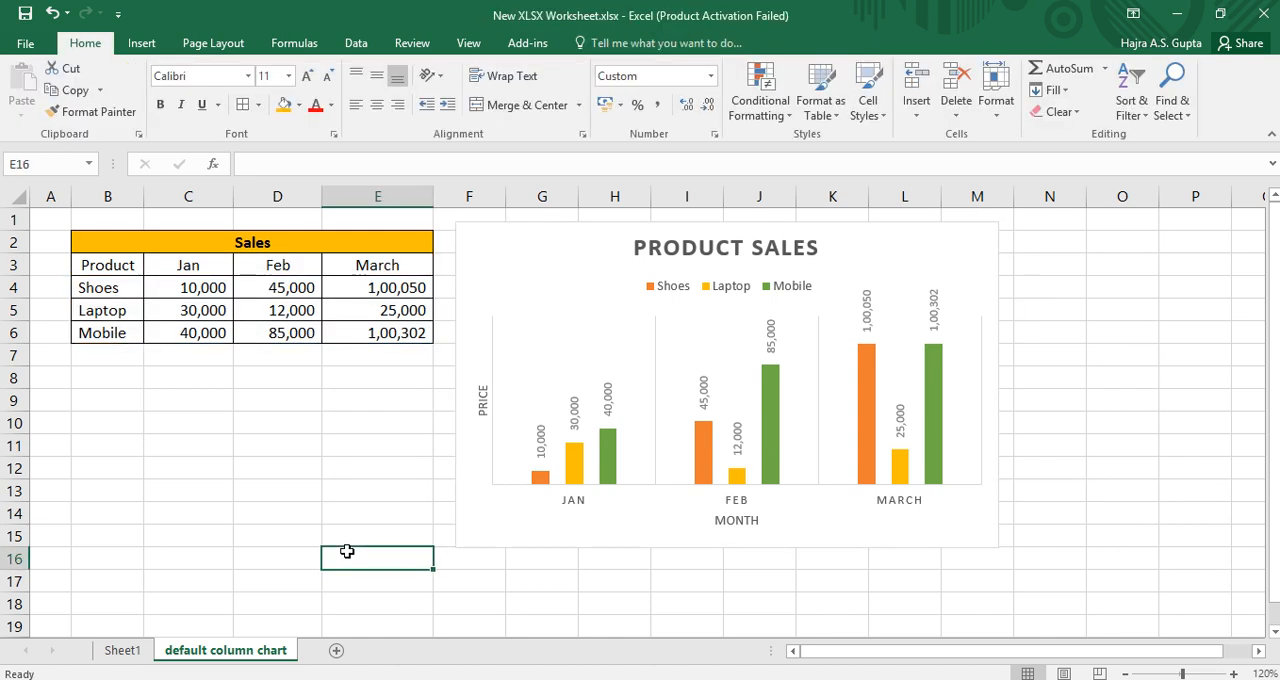